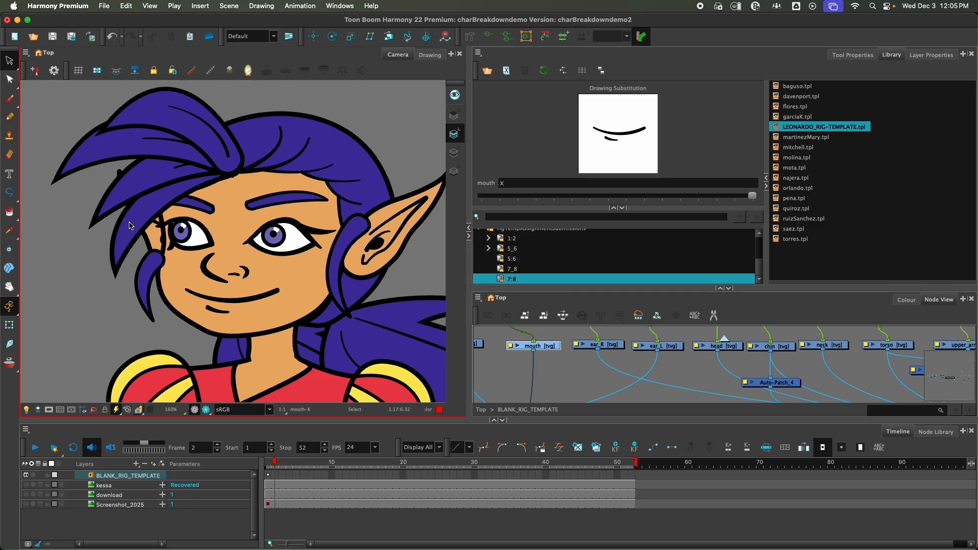
Step: Widen the Camera view, preview the mouth's drawing substitutions one by one down to the empty drawing, and return the mouth to X
drag(470, 214, 510, 214)
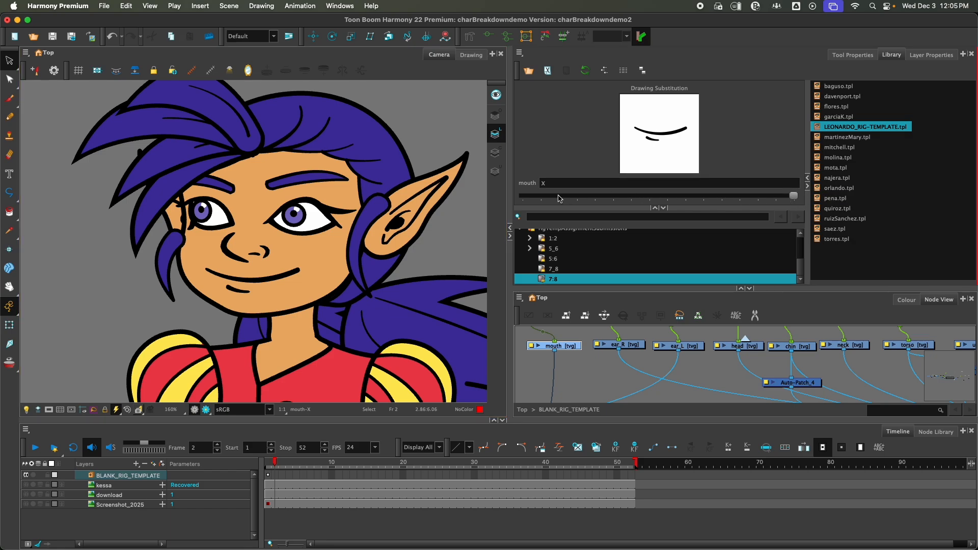
click(776, 198)
click(758, 199)
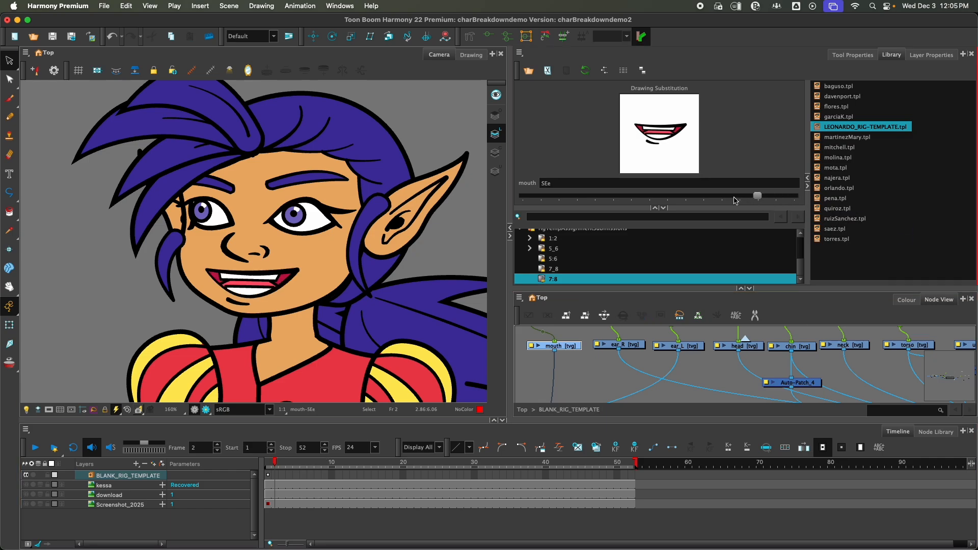
click(736, 199)
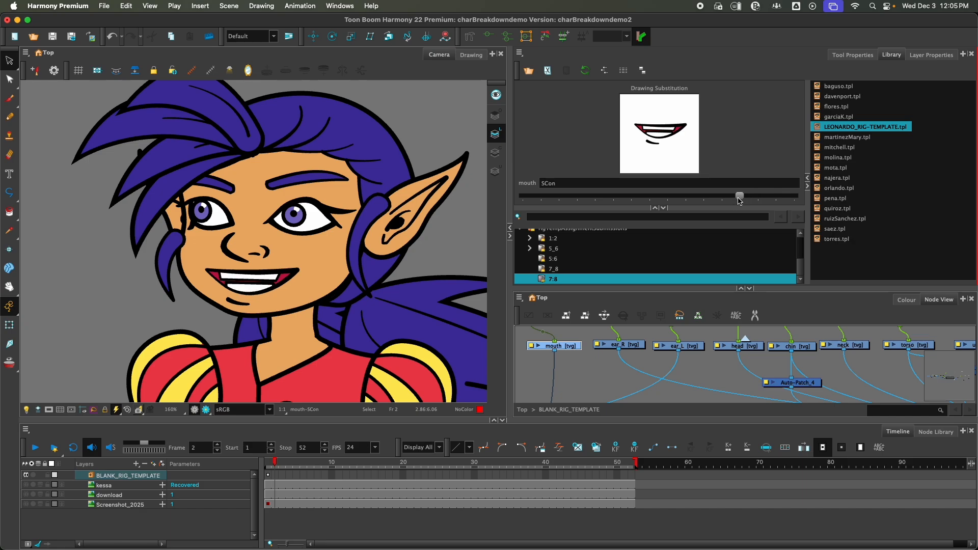
click(723, 198)
click(711, 199)
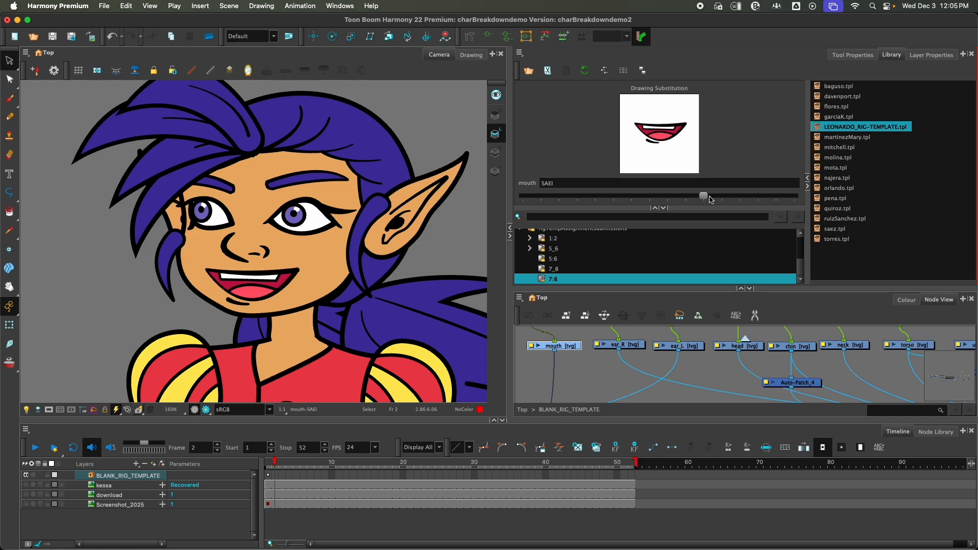
click(688, 200)
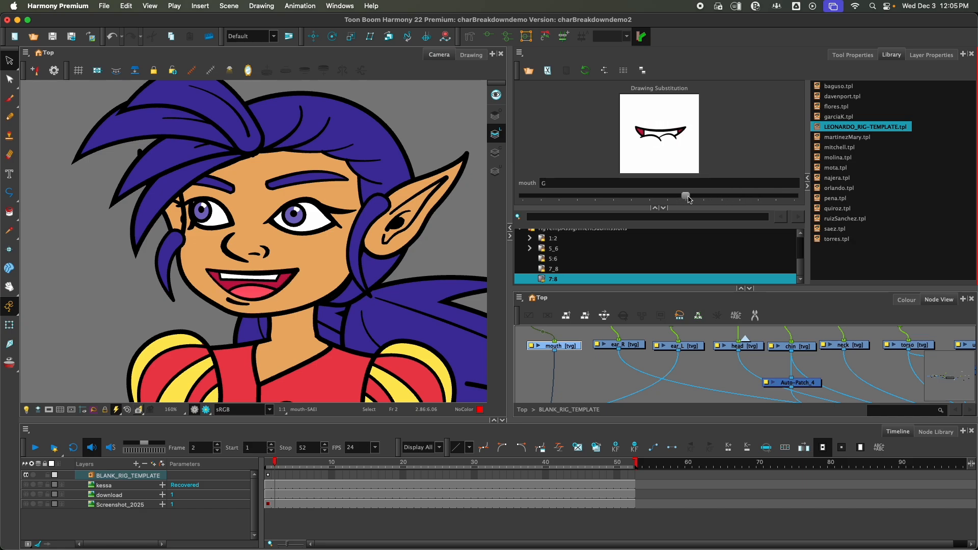
click(661, 199)
click(646, 200)
click(630, 200)
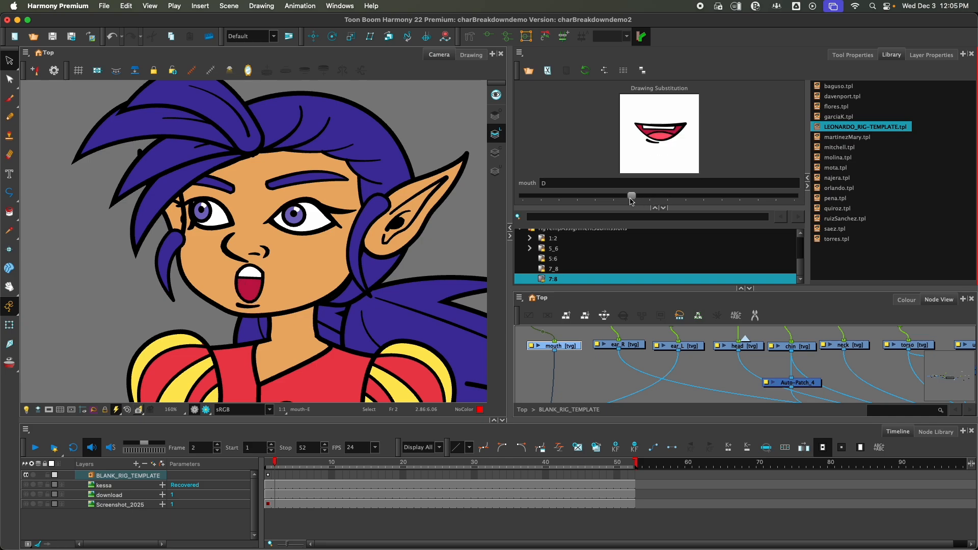
click(612, 200)
click(597, 200)
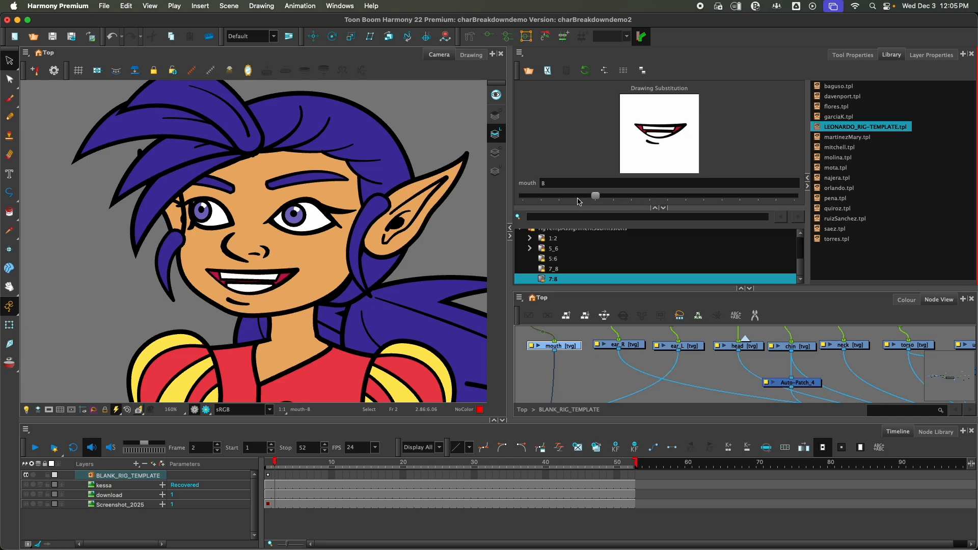
click(579, 200)
click(559, 200)
click(541, 200)
click(525, 200)
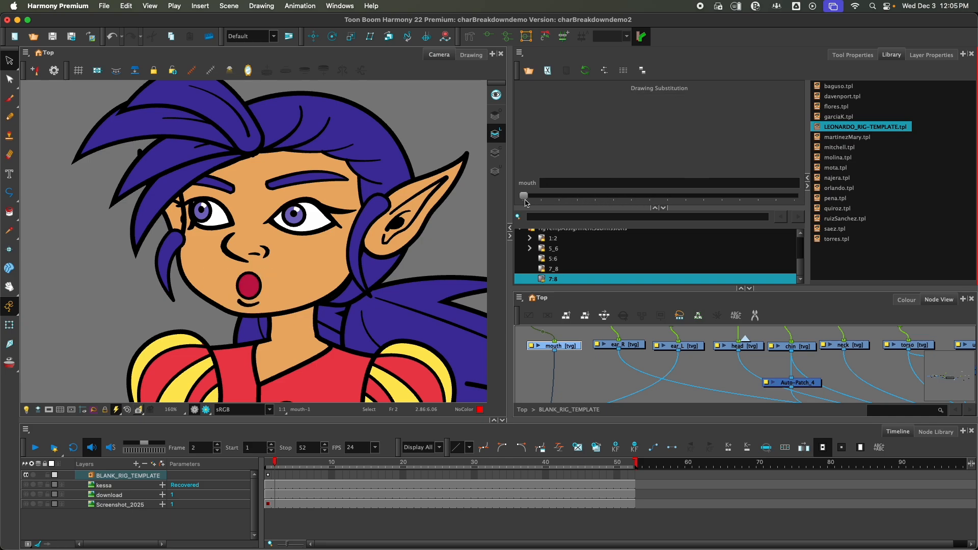
click(549, 200)
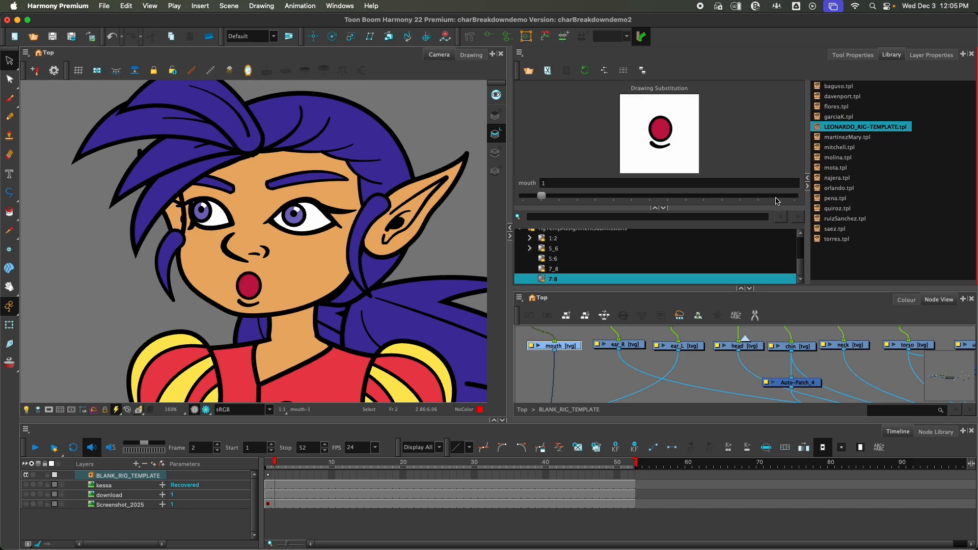
click(790, 199)
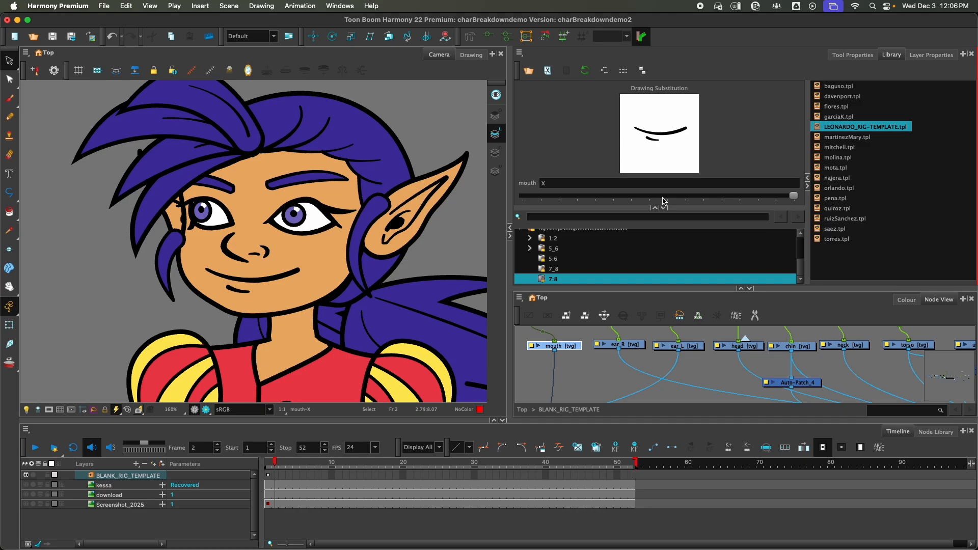
Step: Switch to Chrome and view the Phonemes for Animation slide with the nine mouth shapes
mouse_move(282, 542)
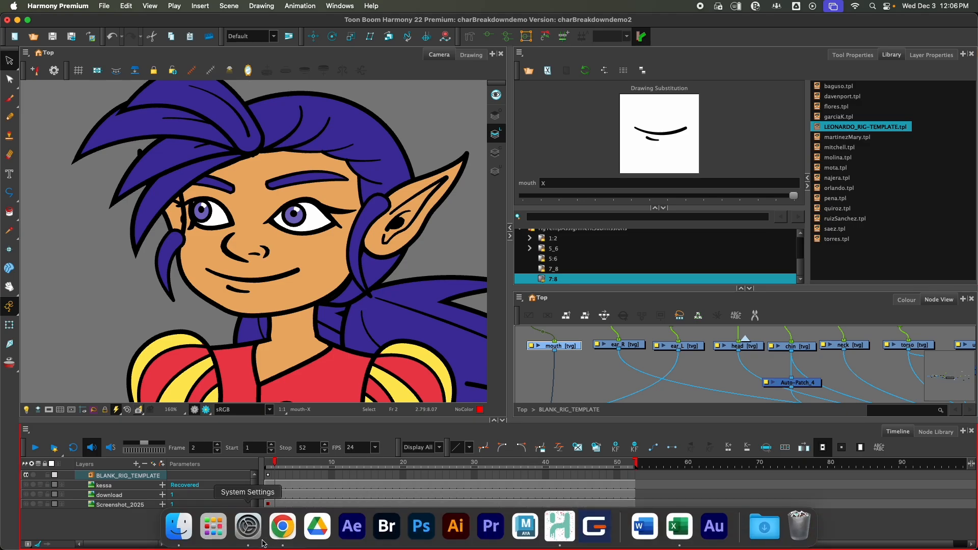
click(282, 529)
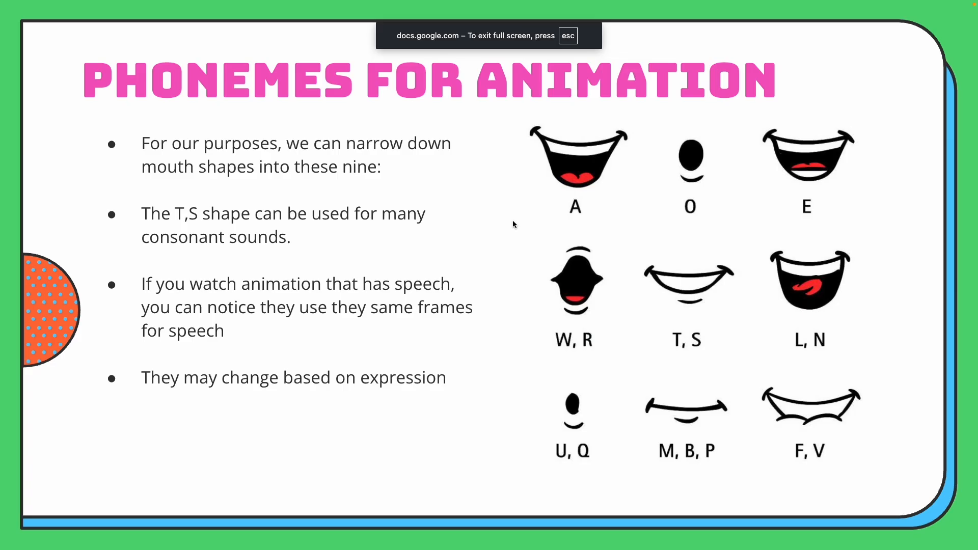
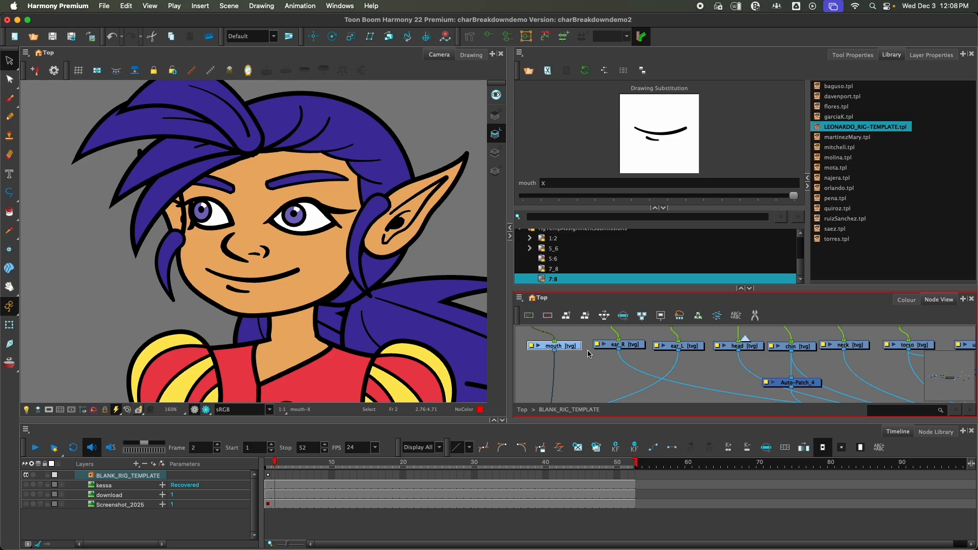
Step: Select the mouth drawing node and reveal its layer in the Timeline
click(574, 369)
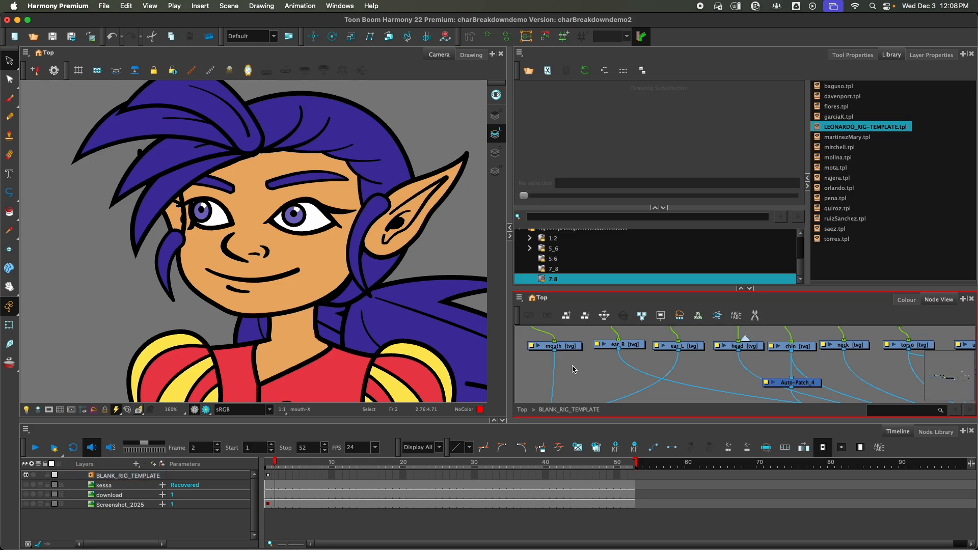
click(567, 347)
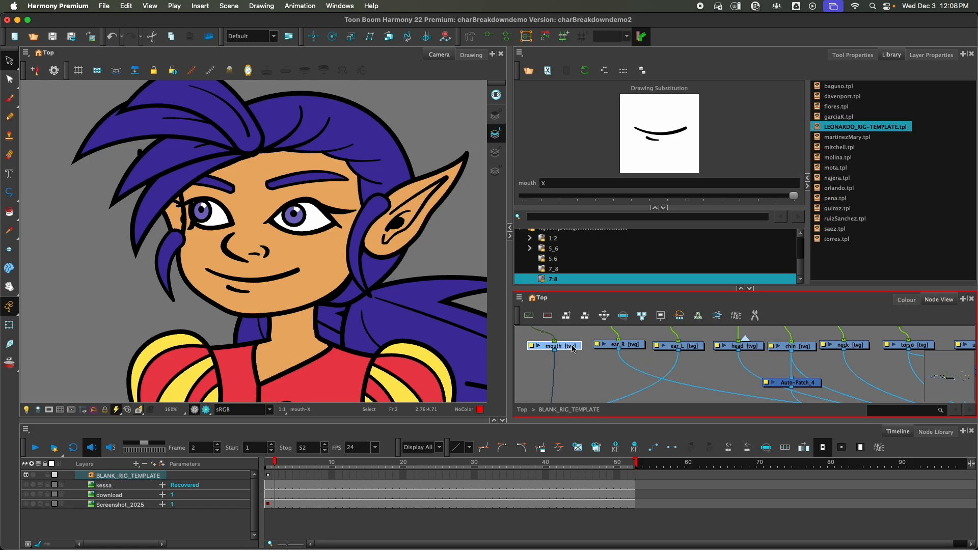
click(266, 463)
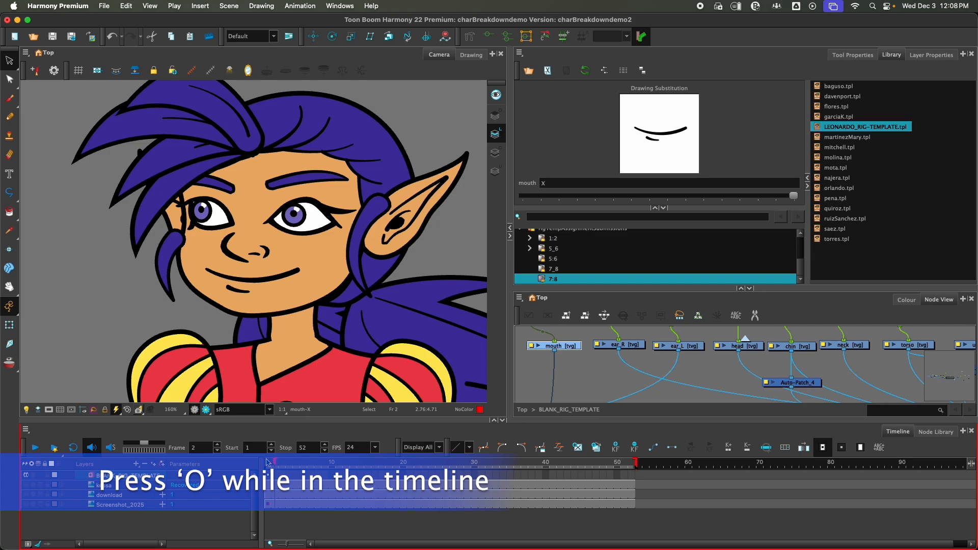
key(o)
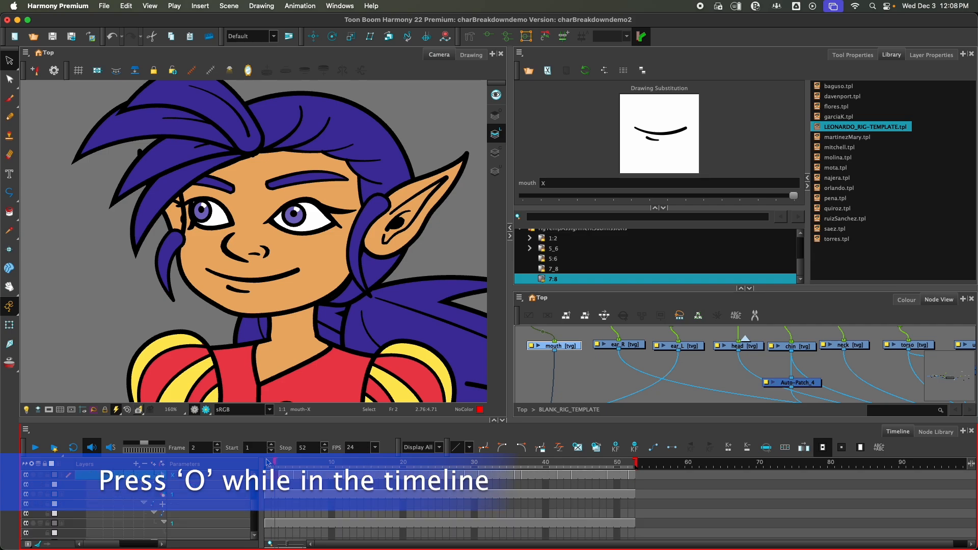
scroll(309, 492, up, 2)
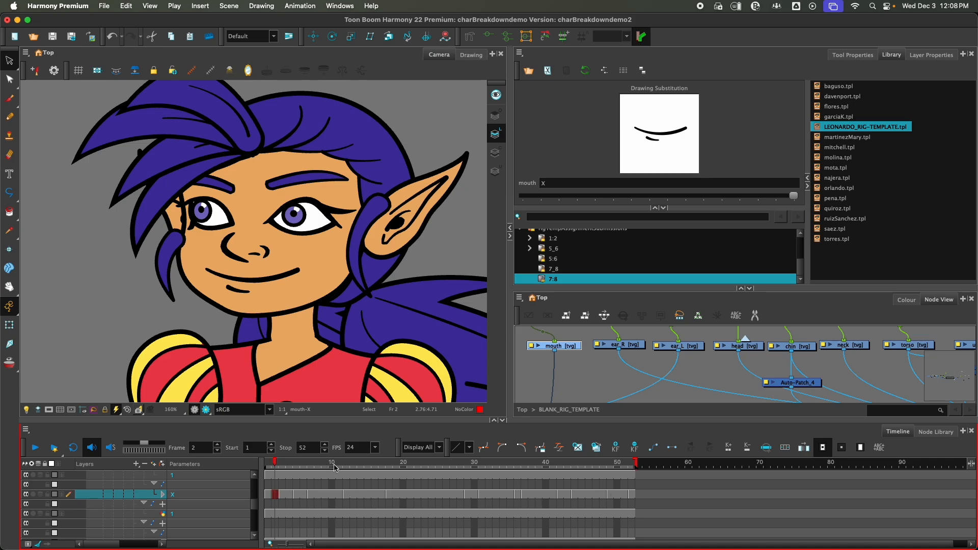
Step: Set the mouth's drawing substitution to X on frame 1 and to A on frame 2
mouse_move(273, 464)
mouse_down()
mouse_move(597, 479)
mouse_move(249, 492)
mouse_up()
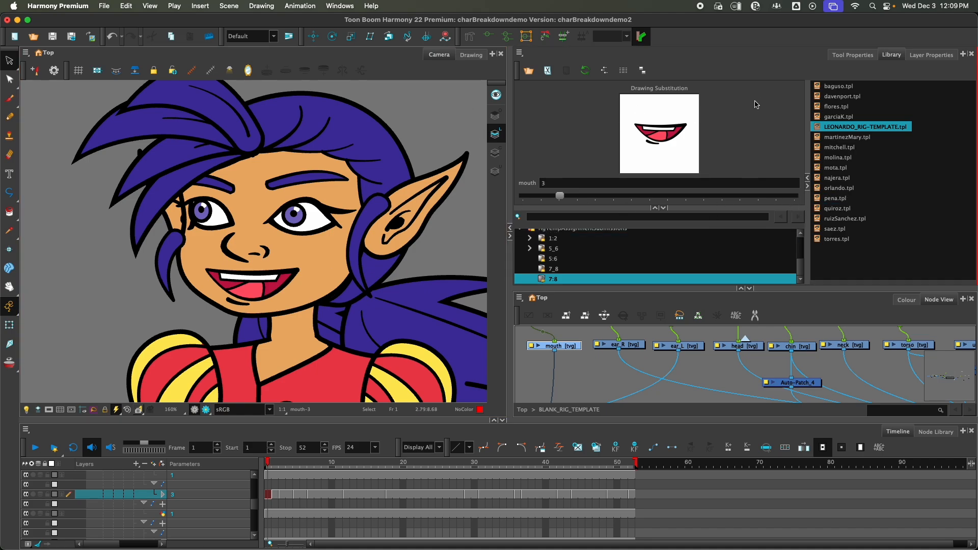
click(795, 196)
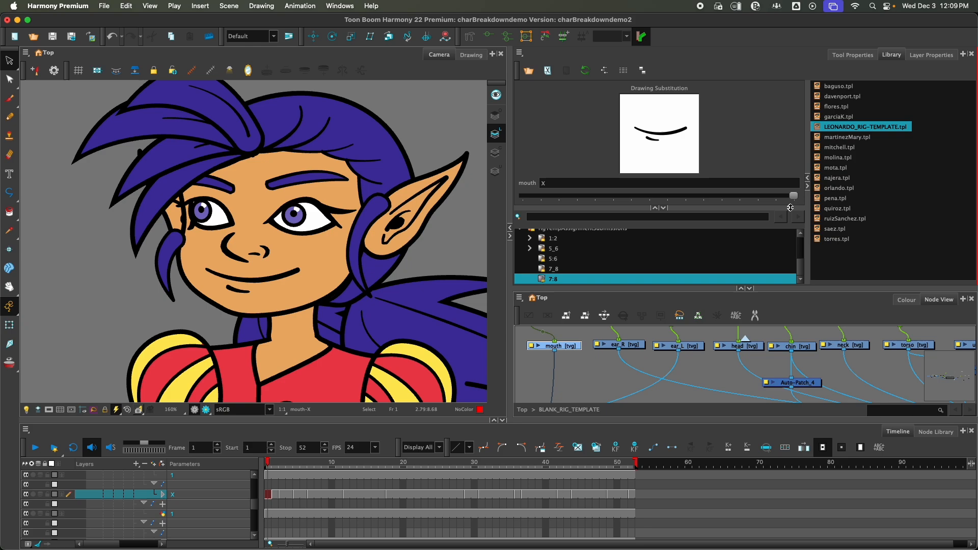
click(275, 464)
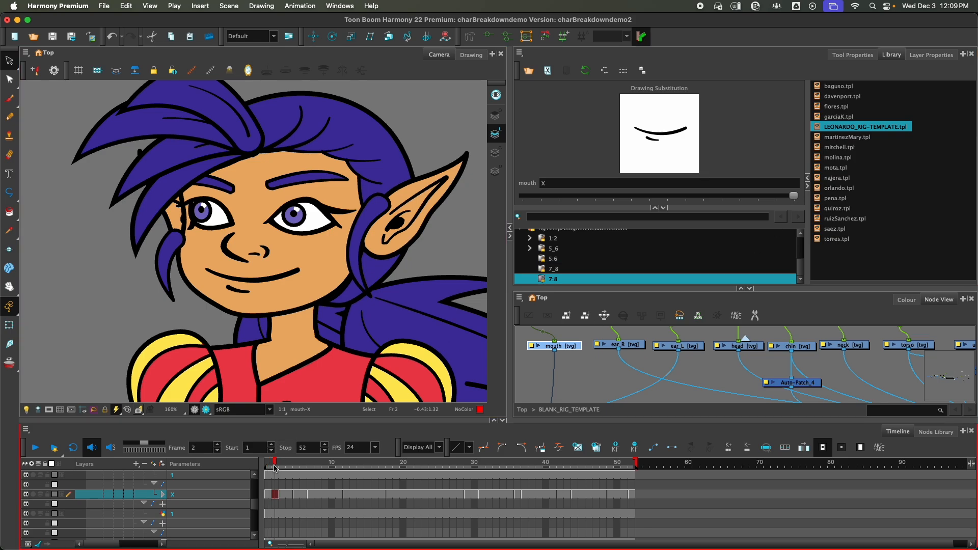
click(776, 197)
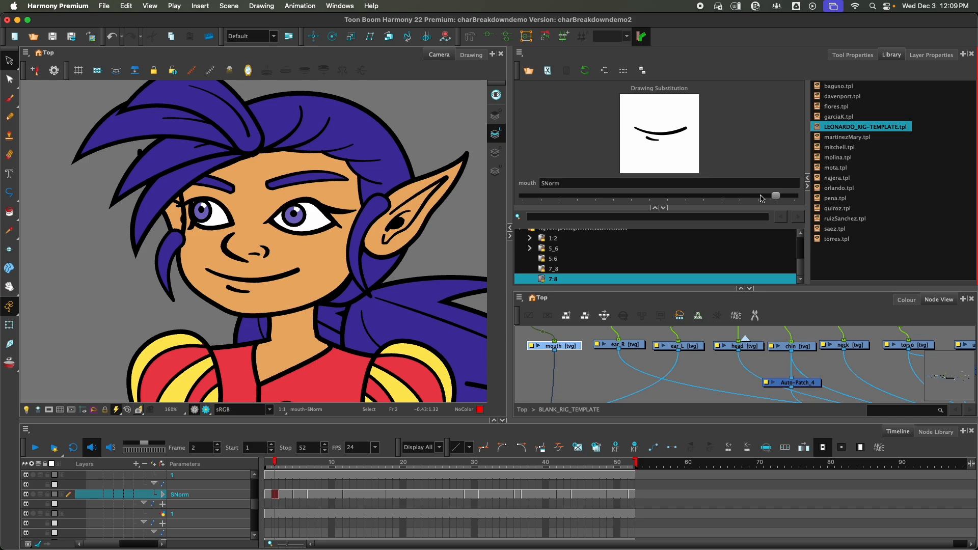
mouse_move(761, 198)
mouse_down()
mouse_move(546, 201)
mouse_move(583, 201)
mouse_up()
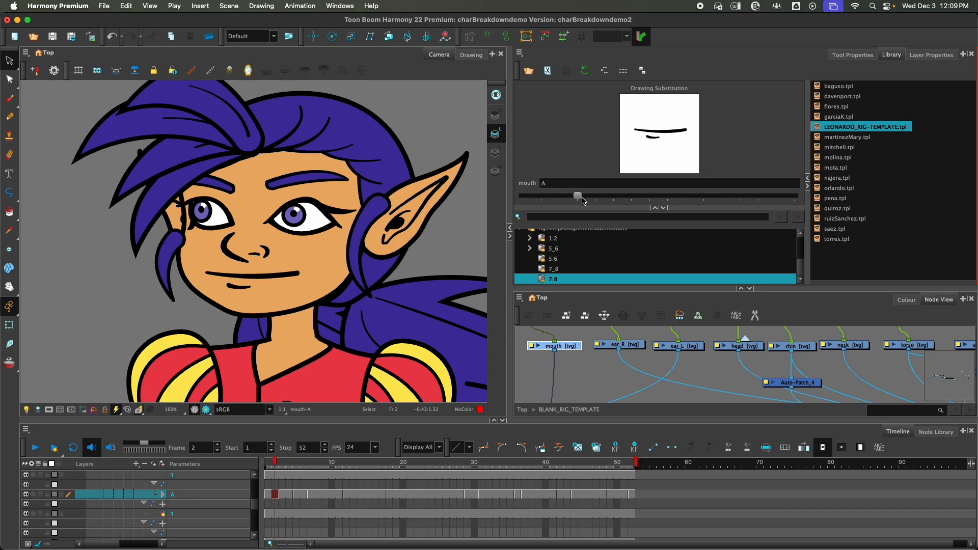
Step: Set the mouth's drawing substitution to B on frame 3 and to C on frame 4
click(281, 464)
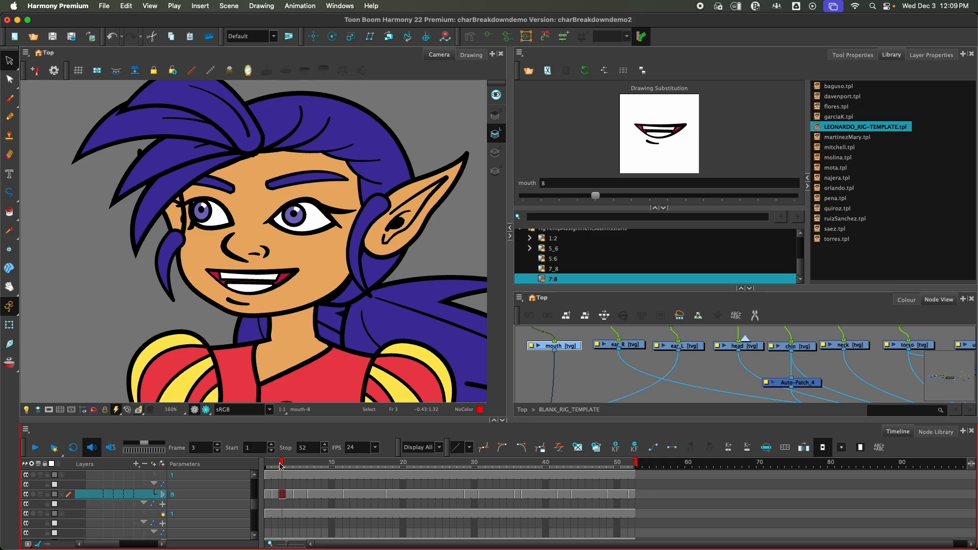
click(612, 199)
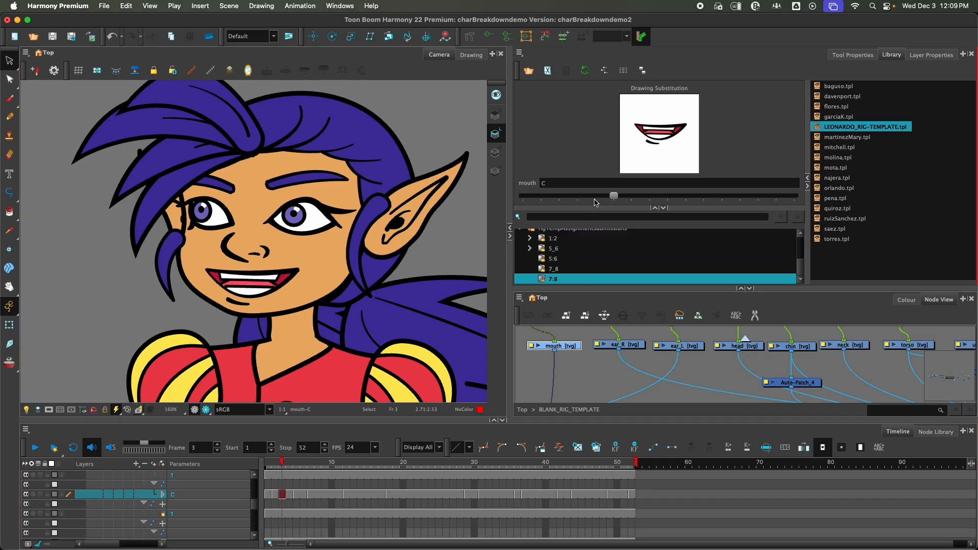
click(595, 200)
click(290, 471)
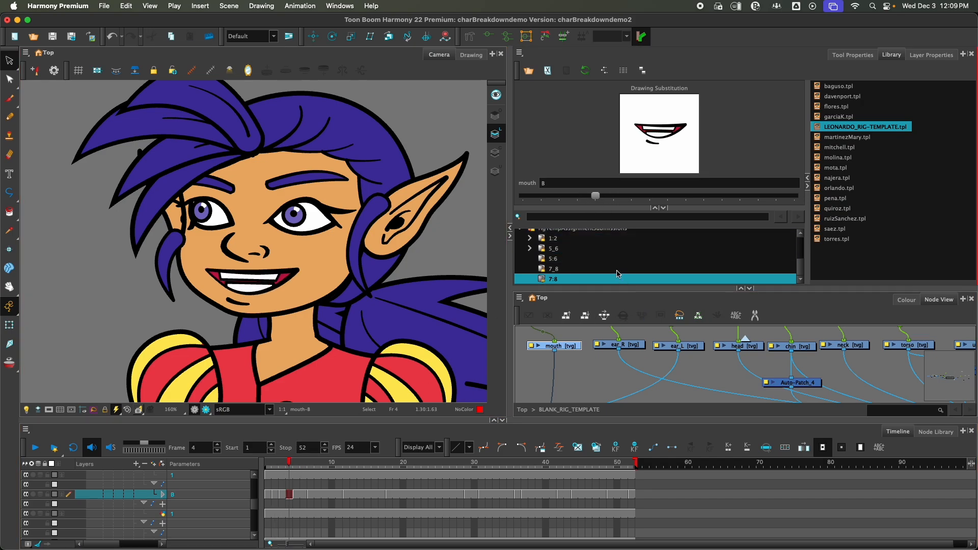
click(612, 197)
Step: Set the mouth's drawing substitution to D on frame 5, E on frame 6 and F on frame 7
click(295, 471)
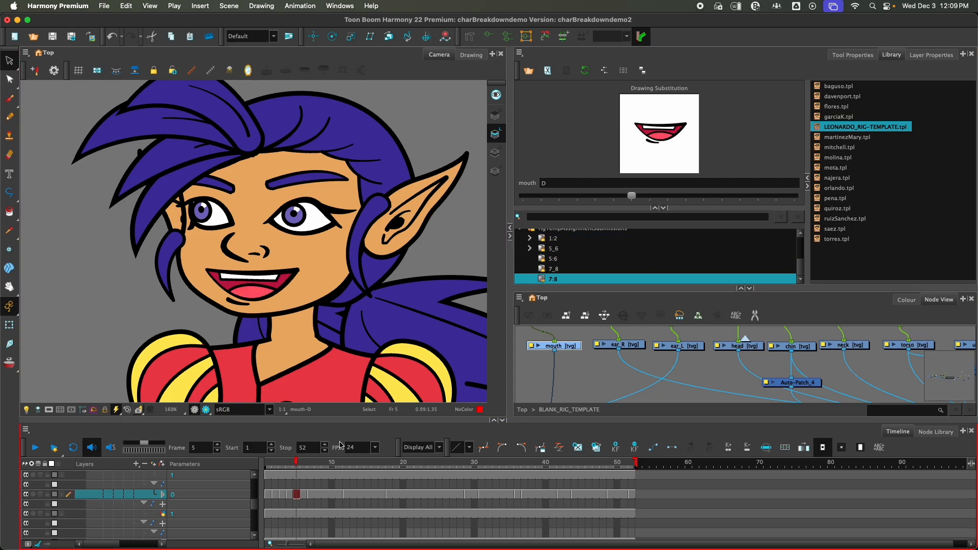
click(306, 468)
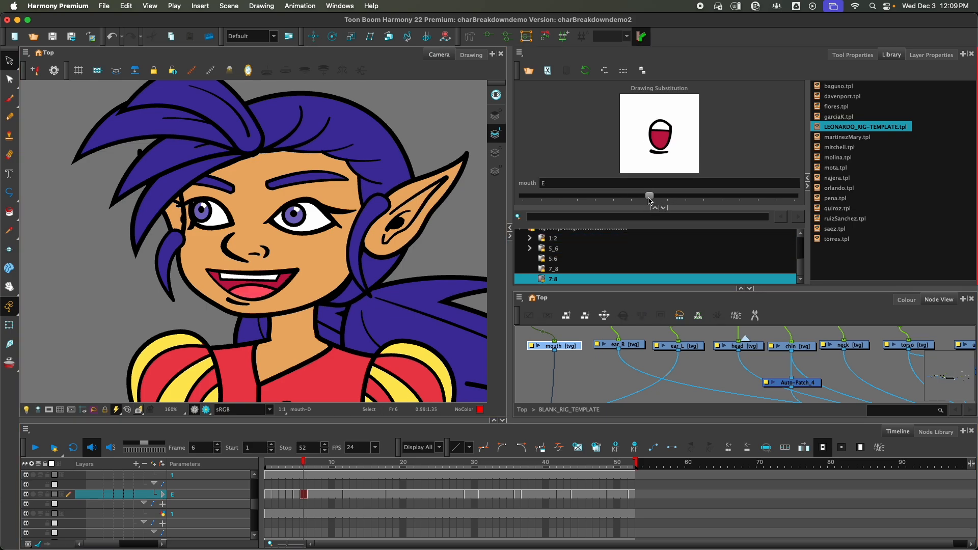
click(311, 463)
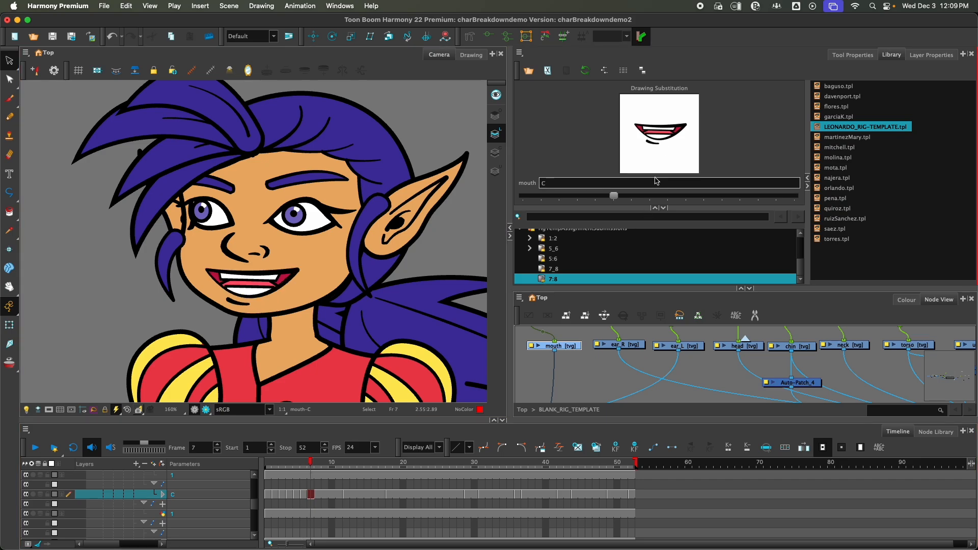
drag(634, 197, 672, 197)
Step: Set the mouth's drawing substitution to G on frames 8 and 9, and scrub back to frame 1
click(318, 465)
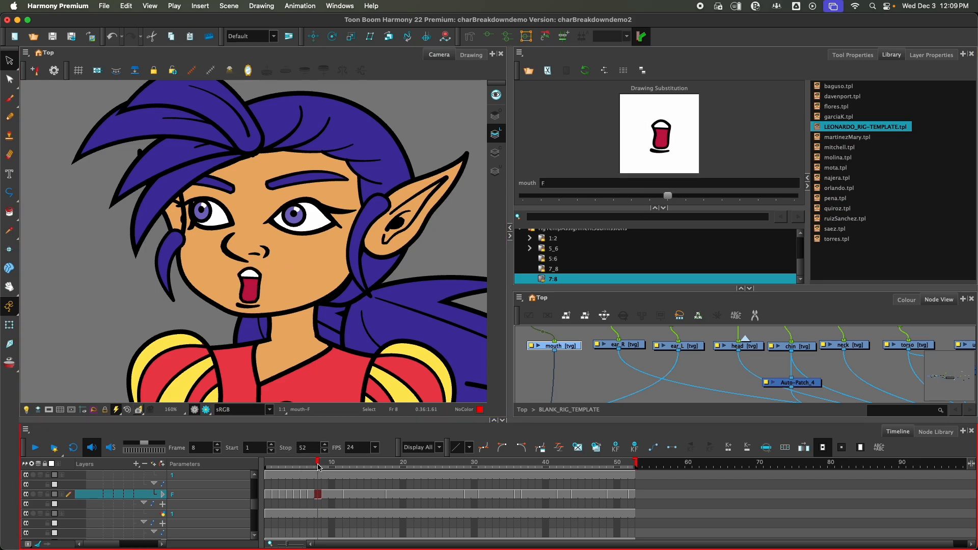
click(685, 197)
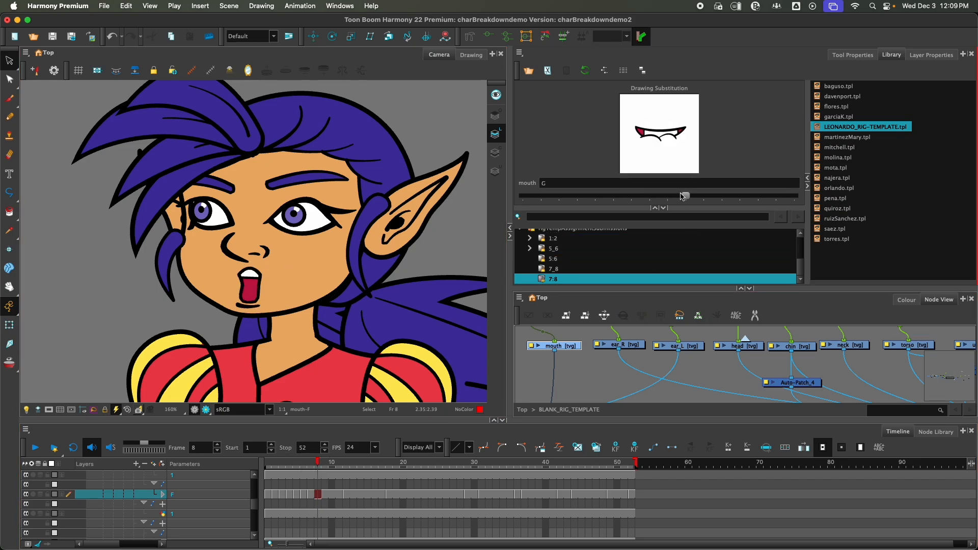
click(324, 465)
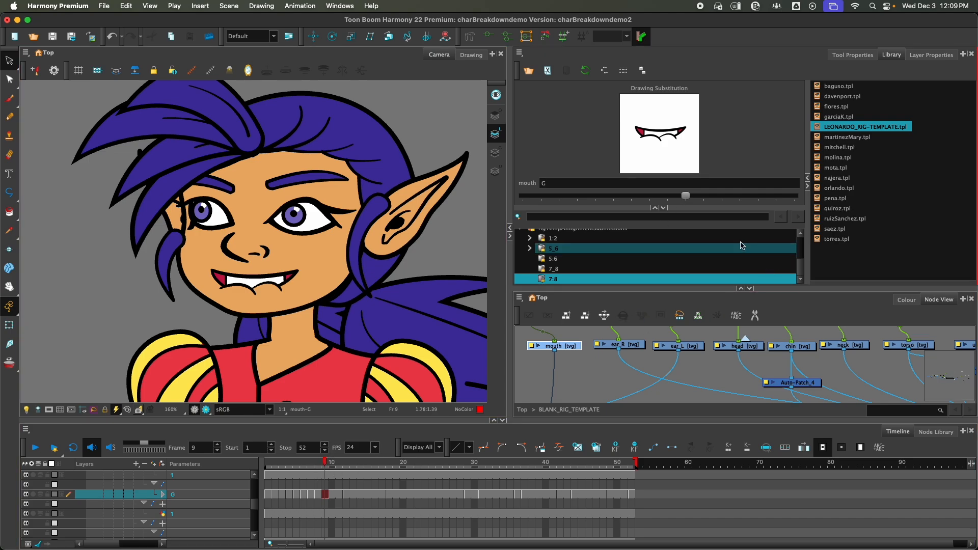
click(710, 197)
click(682, 197)
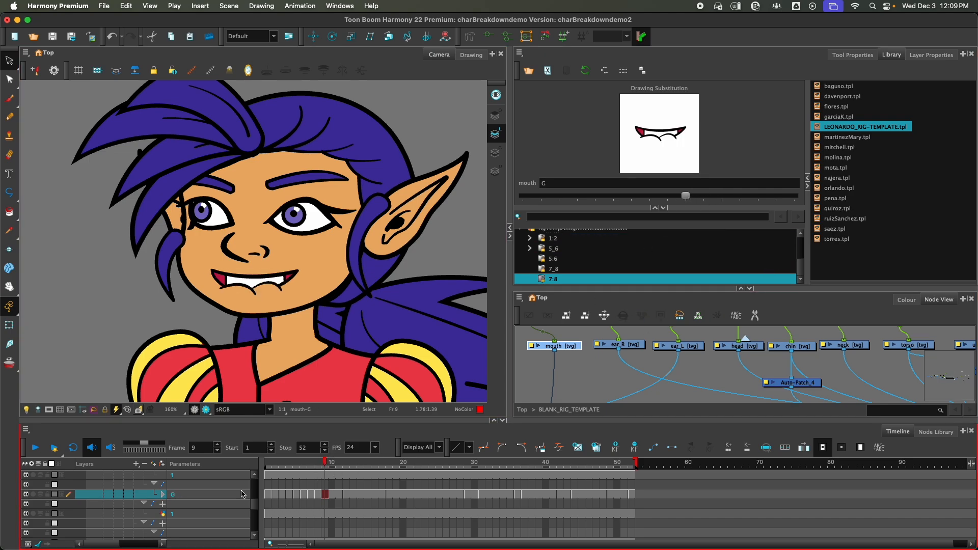
drag(324, 465, 262, 462)
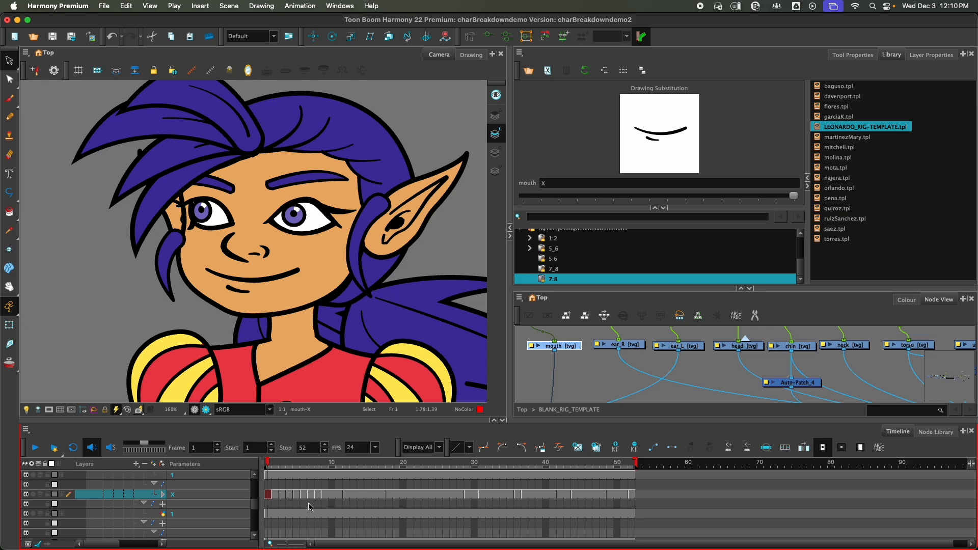
Step: Select several neighbouring head drawing nodes, including the left ear, and examine the exposures of the rig's layers in the Timeline
scroll(308, 511, up, 5)
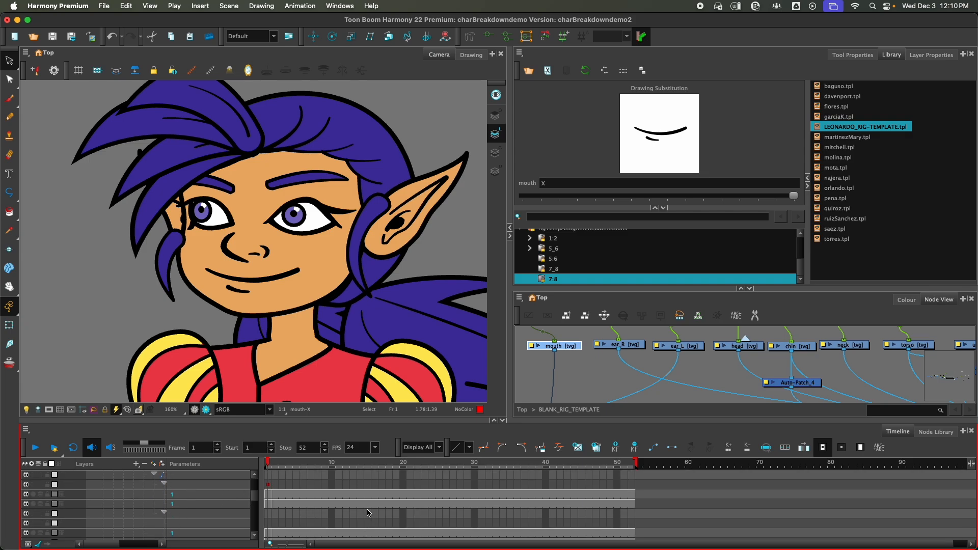
scroll(366, 513, up, 3)
scroll(461, 518, up, 1)
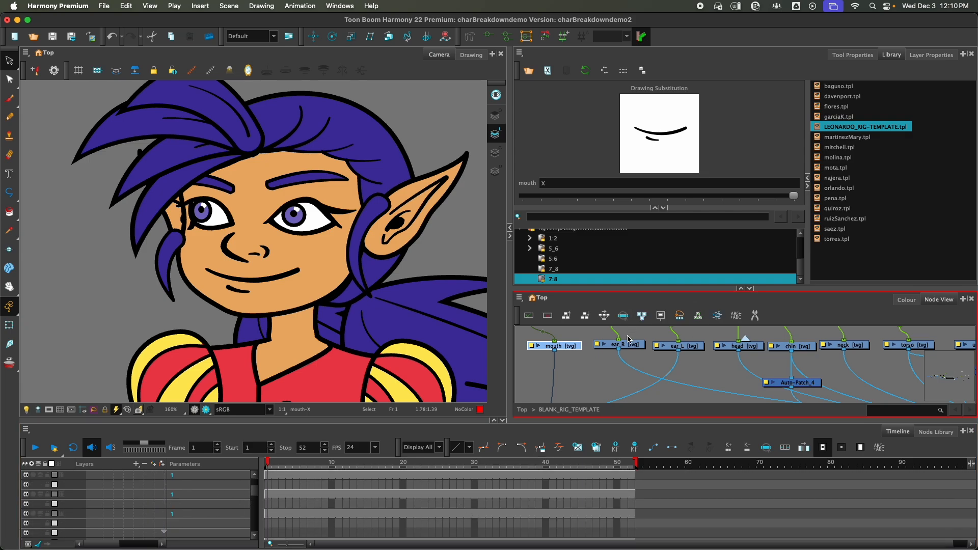
scroll(604, 369, down, 3)
click(596, 351)
drag(597, 351, 703, 359)
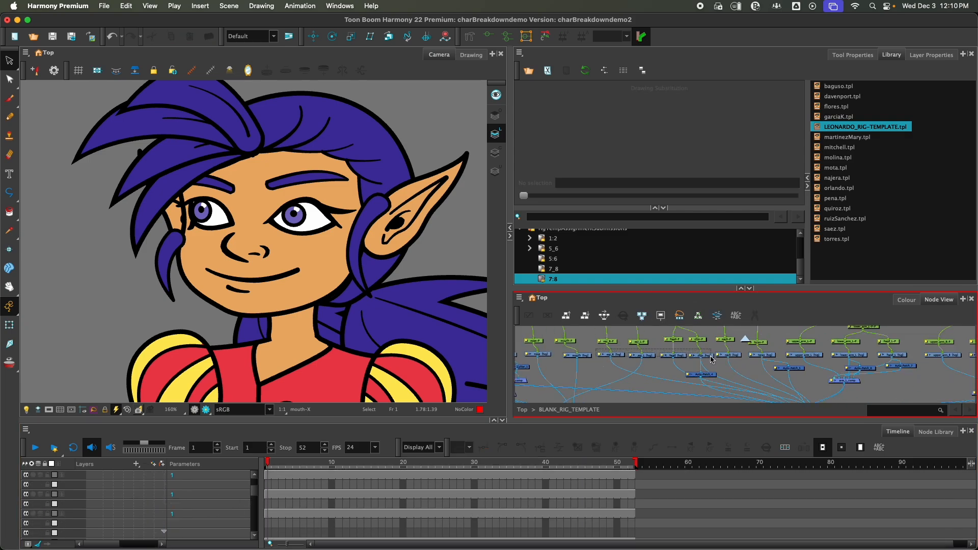
scroll(595, 503, up, 5)
scroll(595, 503, up, 4)
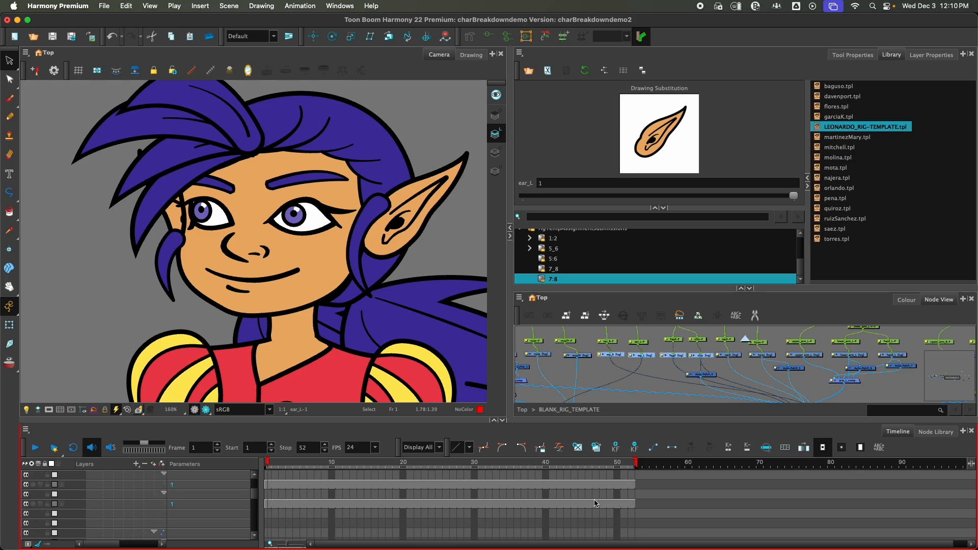
scroll(630, 501, up, 3)
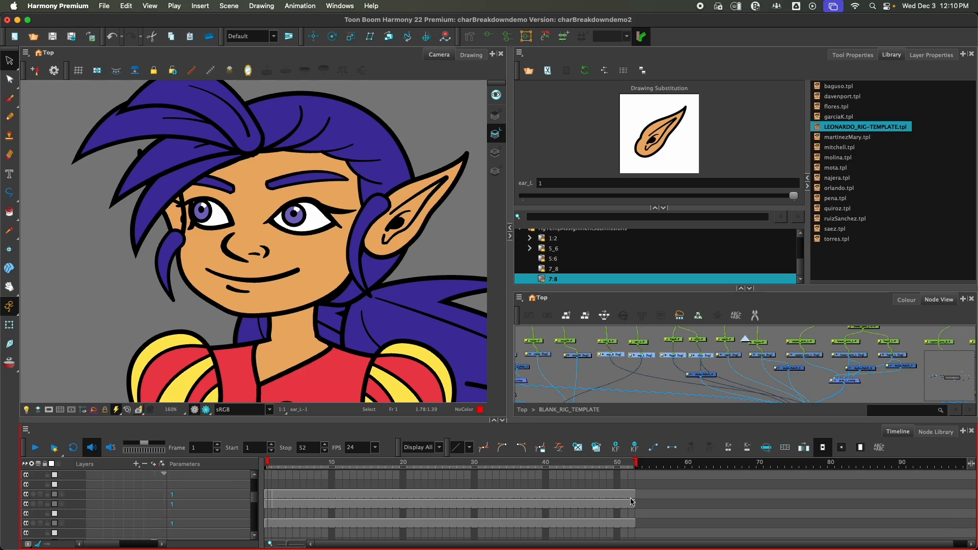
Step: Scrub from frame 52 back to frame 1 and look through the drawing exposures on the rig's other layers
click(630, 465)
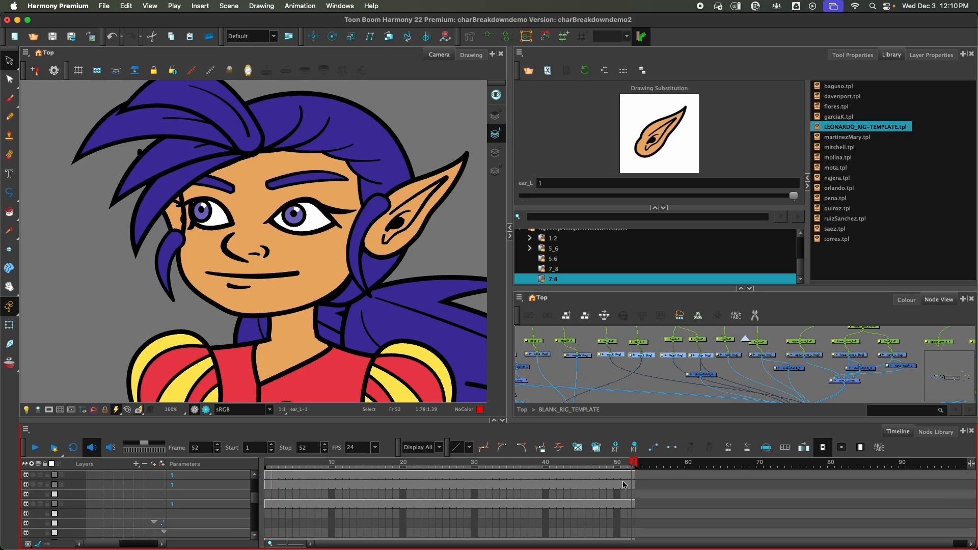
click(349, 465)
mouse_move(349, 466)
mouse_down()
mouse_move(248, 467)
mouse_move(294, 473)
mouse_move(259, 474)
mouse_up()
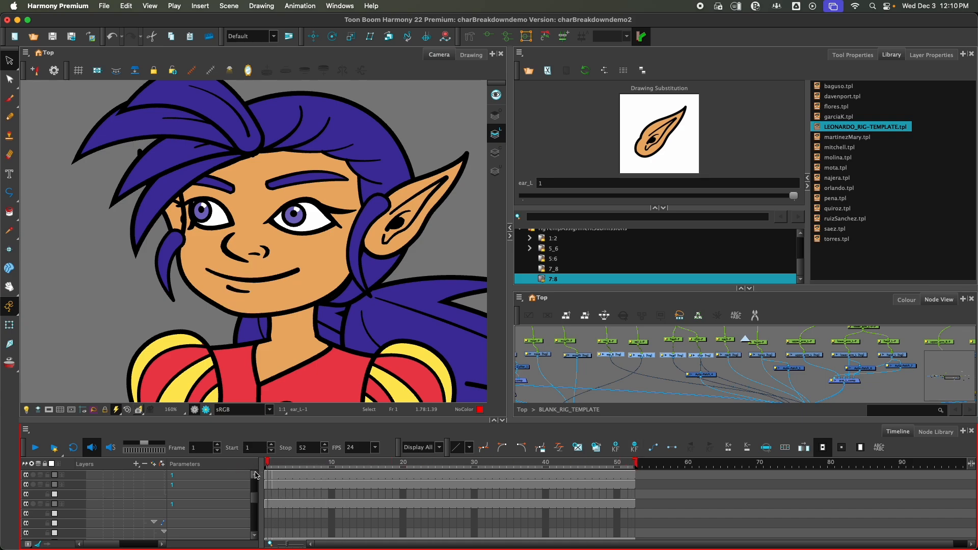
scroll(551, 528, down, 2)
scroll(551, 528, up, 4)
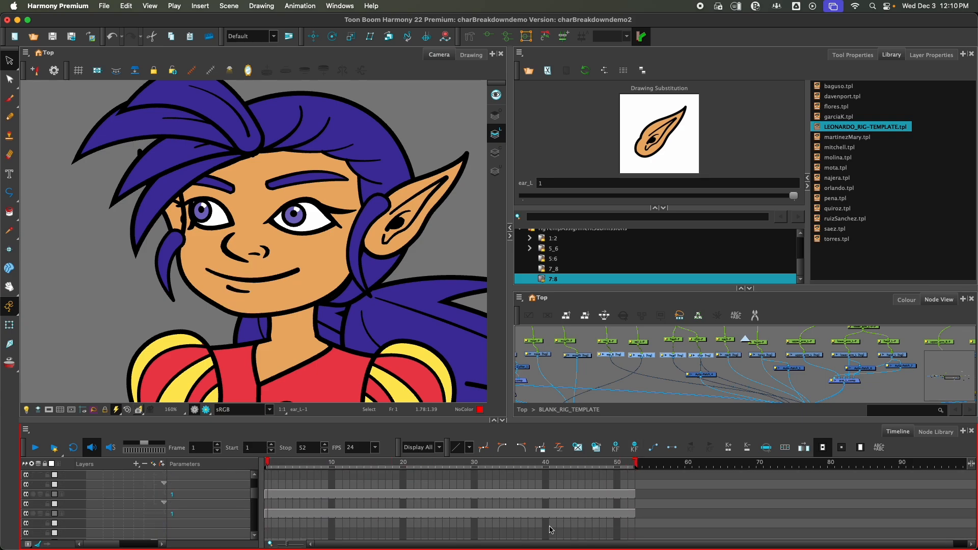
scroll(551, 530, up, 6)
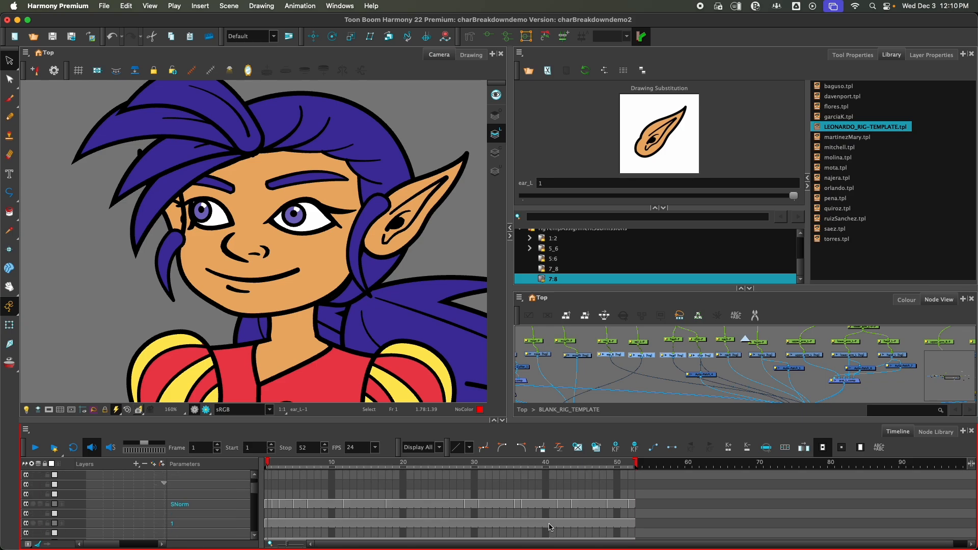
scroll(547, 526, down, 3)
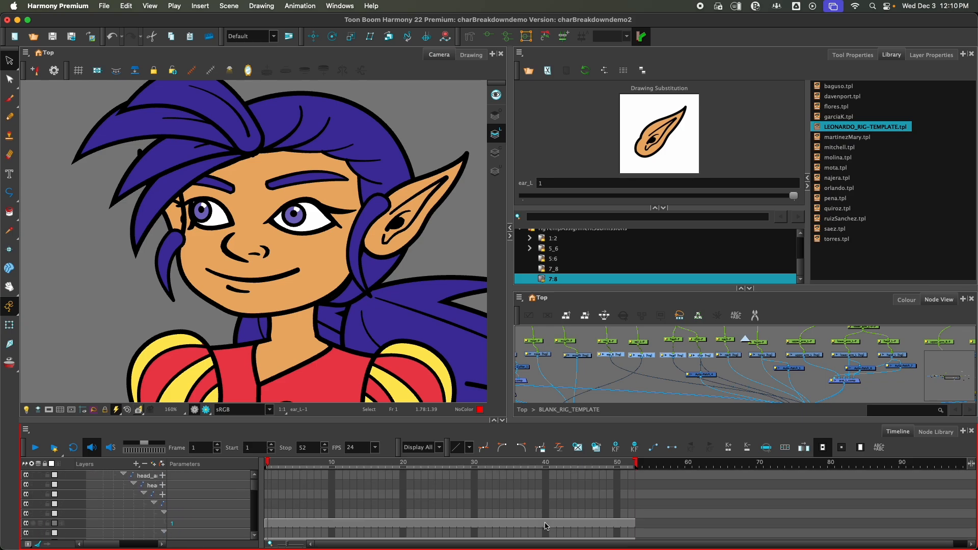
scroll(545, 526, down, 1)
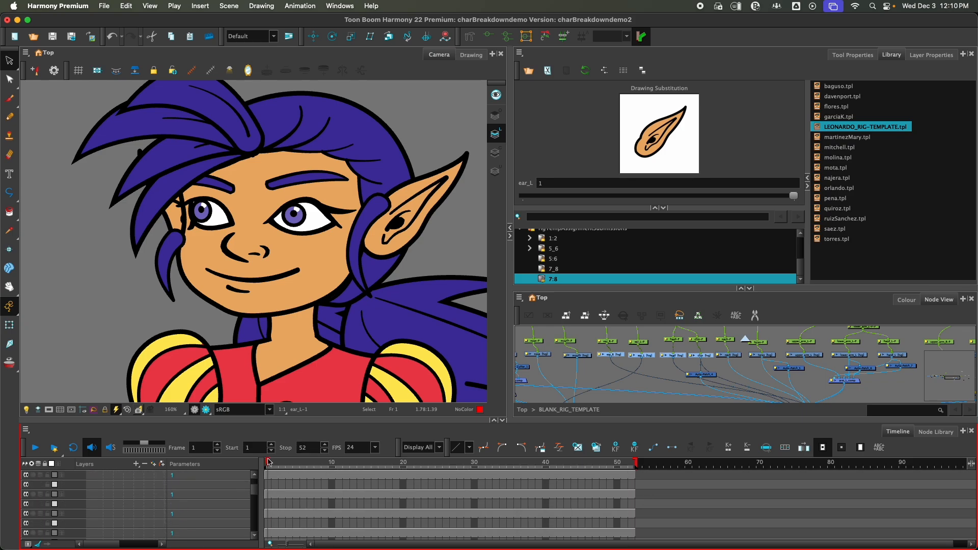
mouse_move(269, 462)
mouse_down()
mouse_move(354, 464)
mouse_move(264, 469)
mouse_up()
Step: Select the mouth drawing node and duplicate its X drawing on frame 1
click(578, 356)
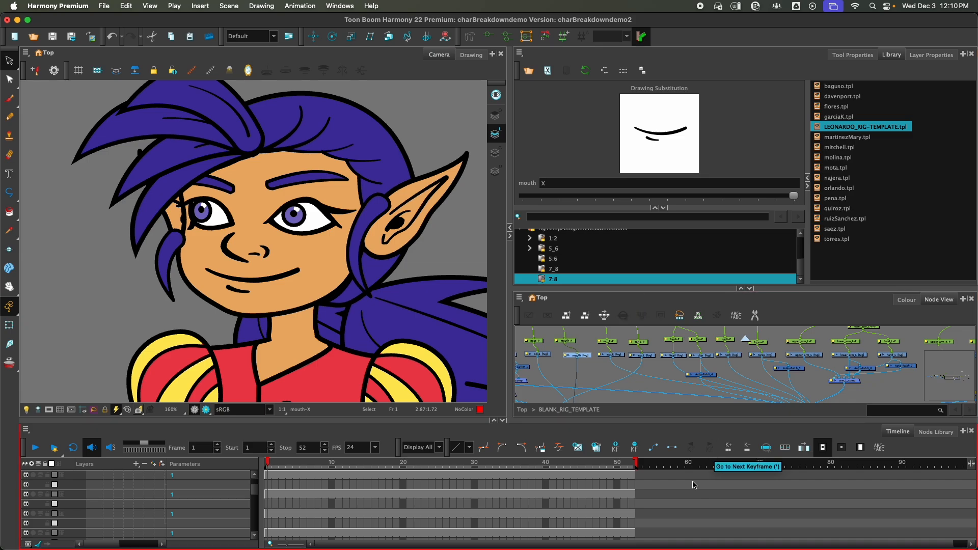
click(596, 450)
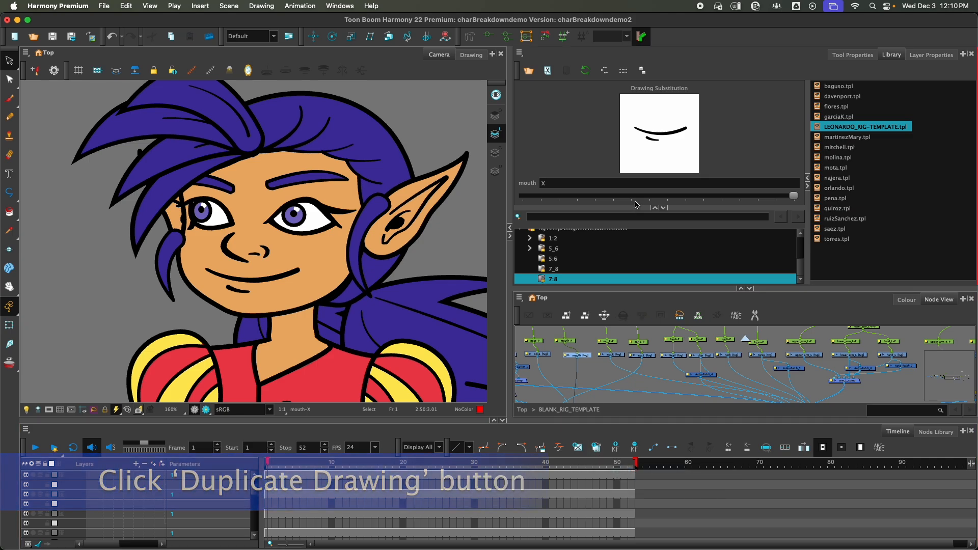
scroll(364, 503, up, 3)
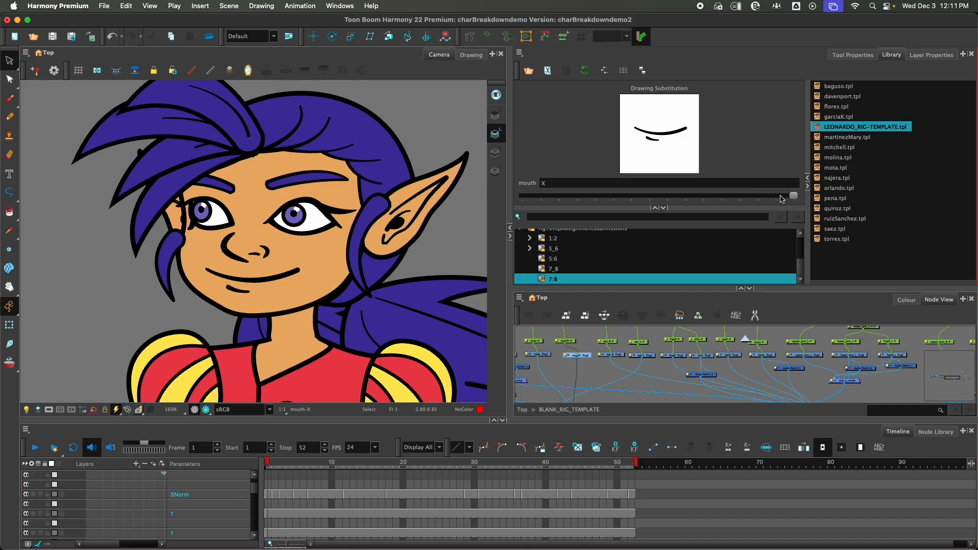
mouse_move(793, 196)
mouse_down()
mouse_move(768, 196)
mouse_move(802, 197)
mouse_up()
scroll(314, 531, up, 5)
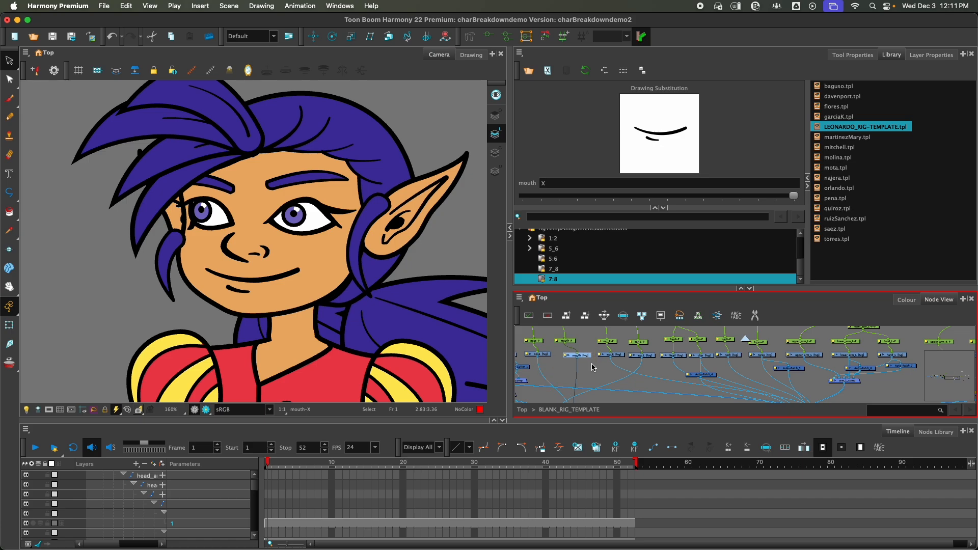
mouse_move(786, 198)
mouse_down()
mouse_move(541, 201)
mouse_move(754, 201)
mouse_move(793, 214)
mouse_up()
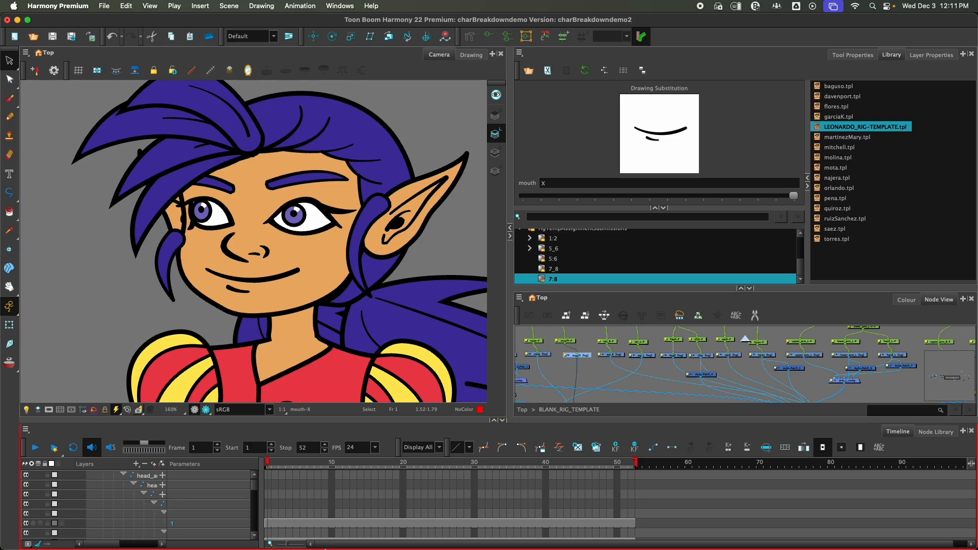
click(345, 9)
mouse_move(175, 7)
mouse_move(335, 11)
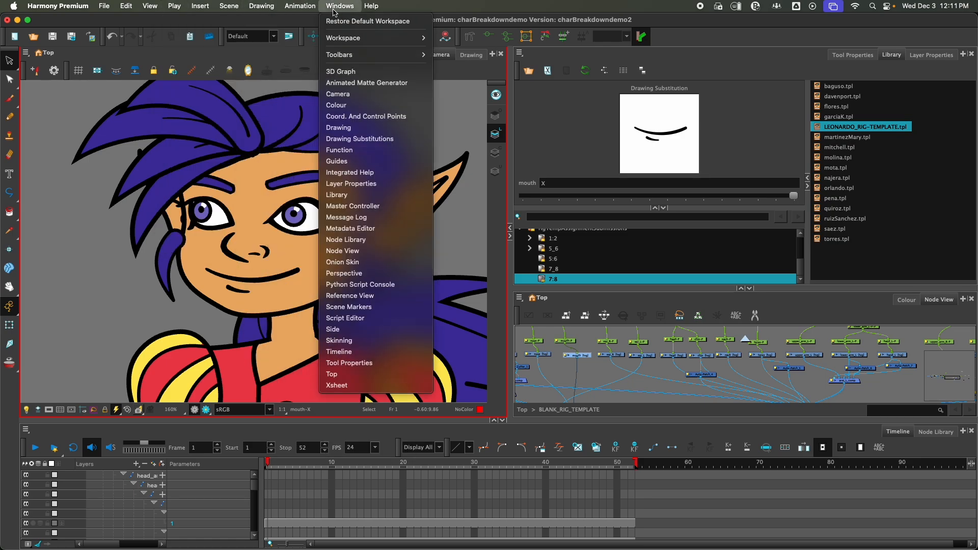
click(330, 6)
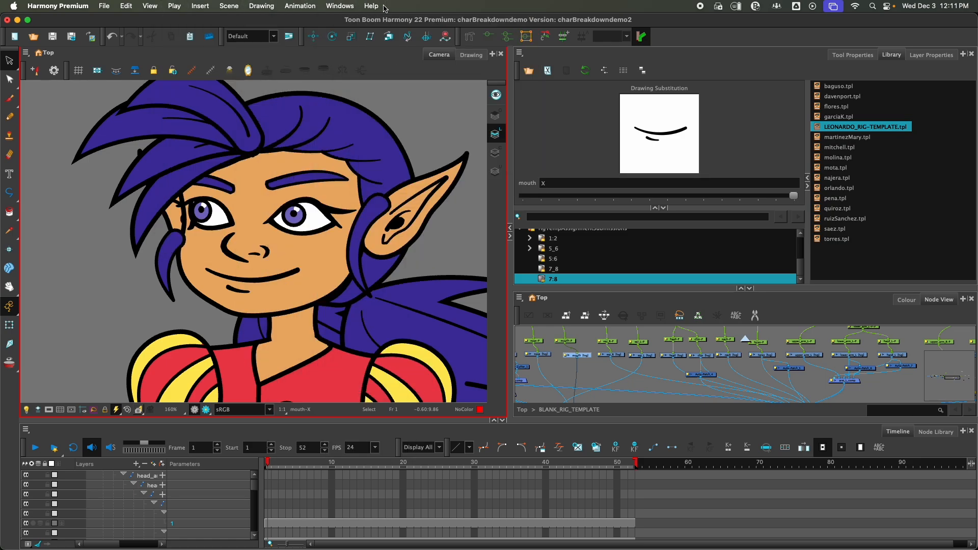
Step: Open the Harmony 22 Premium online help in the browser and look over its documentation home page
click(370, 6)
mouse_move(377, 7)
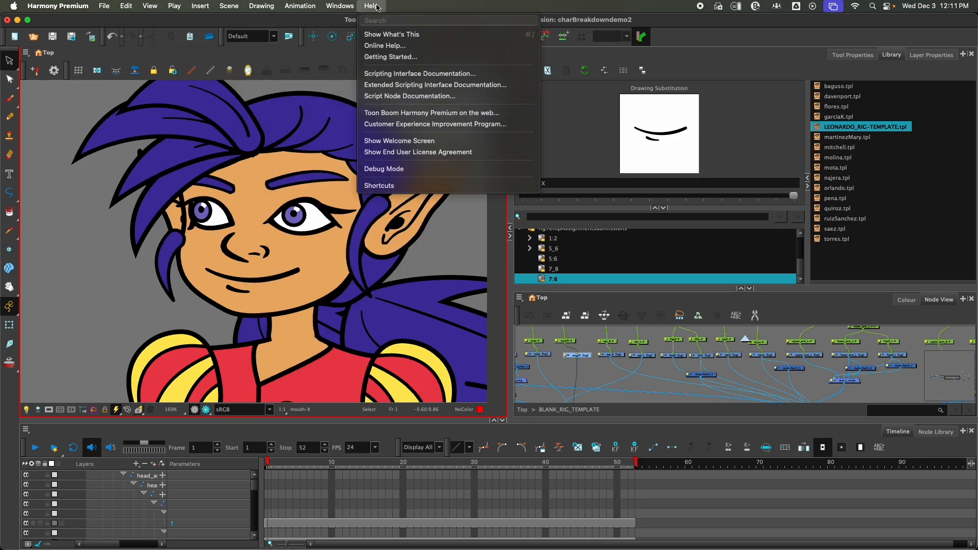
click(377, 46)
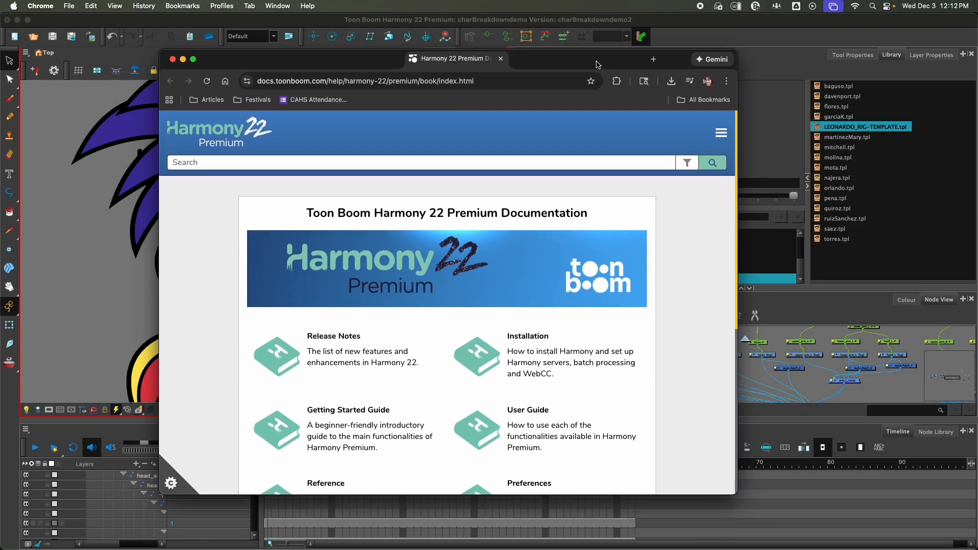
scroll(295, 264, down, 10)
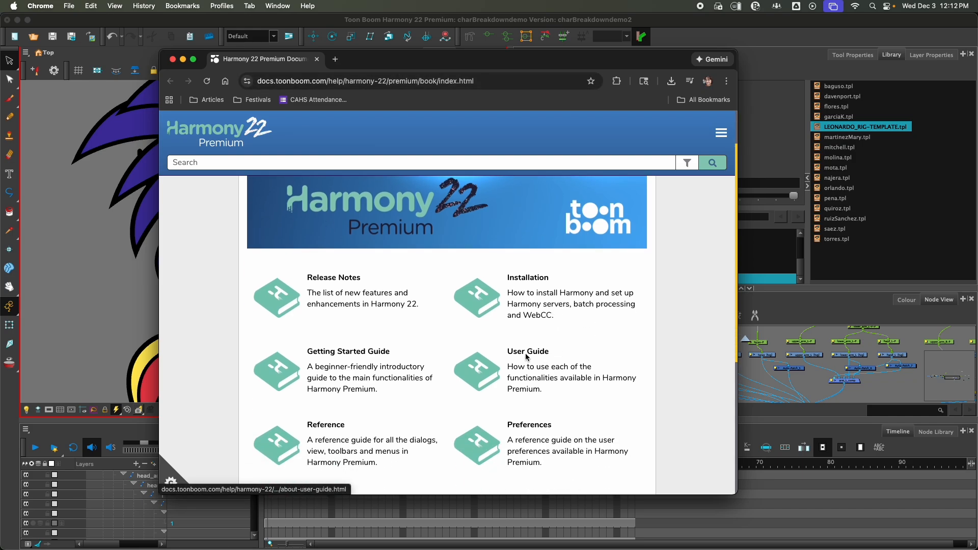
scroll(450, 245, up, 10)
Step: Search the documentation for "lip-sync" and open the article "How to Import Sound and Add Lip-Sync"
click(288, 164)
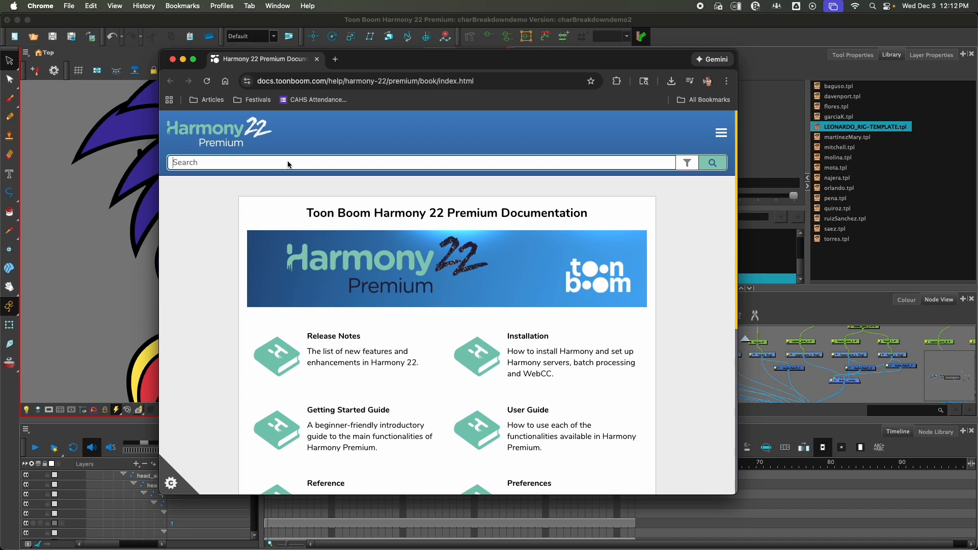
text(a)
text(ip-sync)
key(Return)
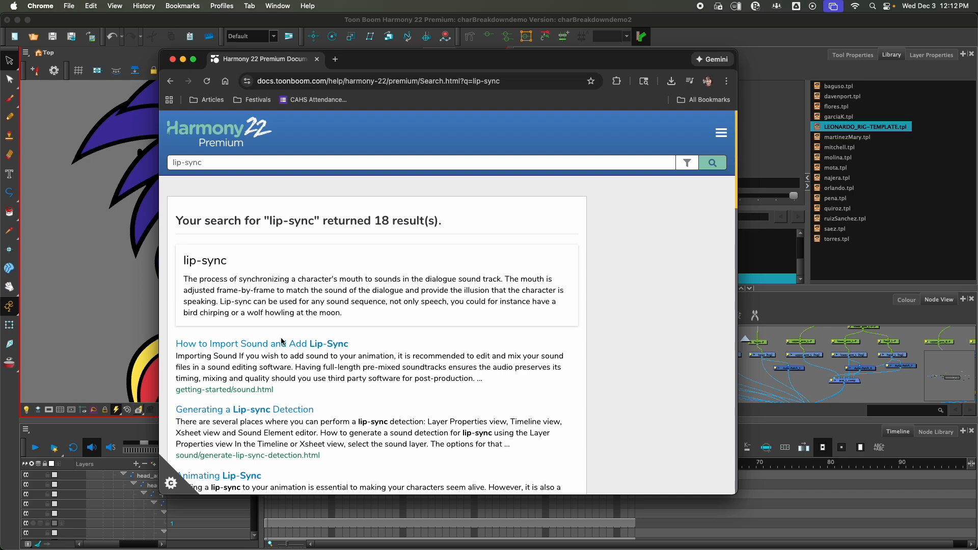
click(313, 349)
Step: Read through the article's standard mouth chart and its list of English phonemes for shapes A to G and X
scroll(380, 328, down, 6)
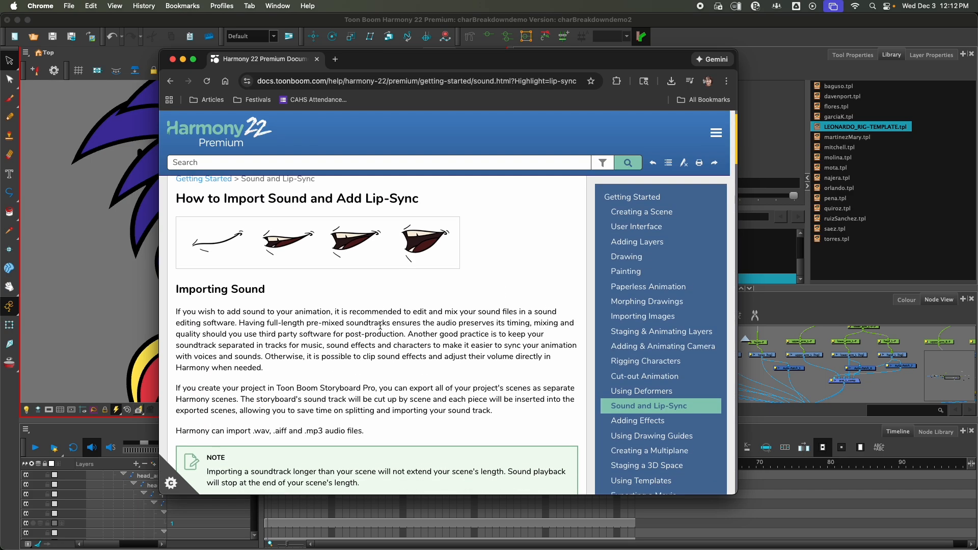
scroll(245, 322, down, 5)
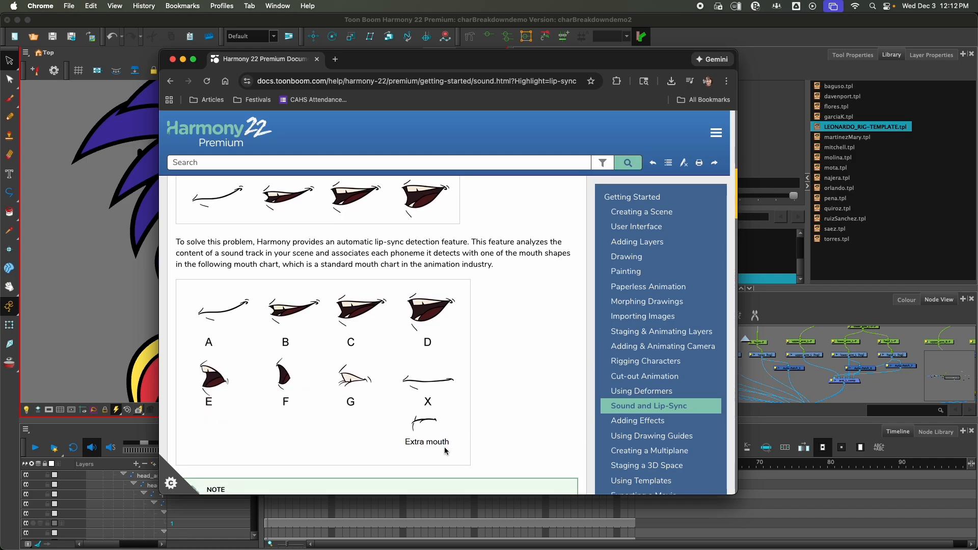
scroll(331, 380, down, 8)
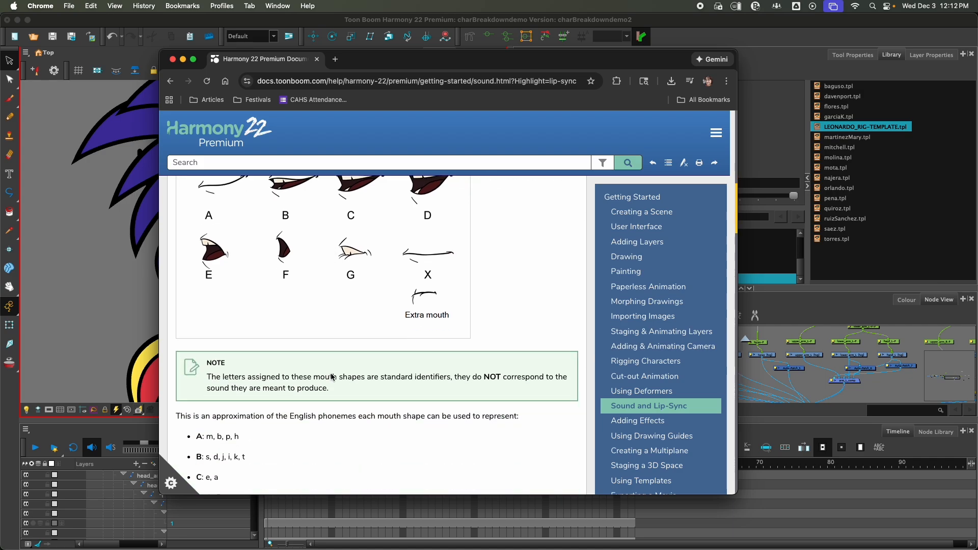
scroll(331, 375, down, 1)
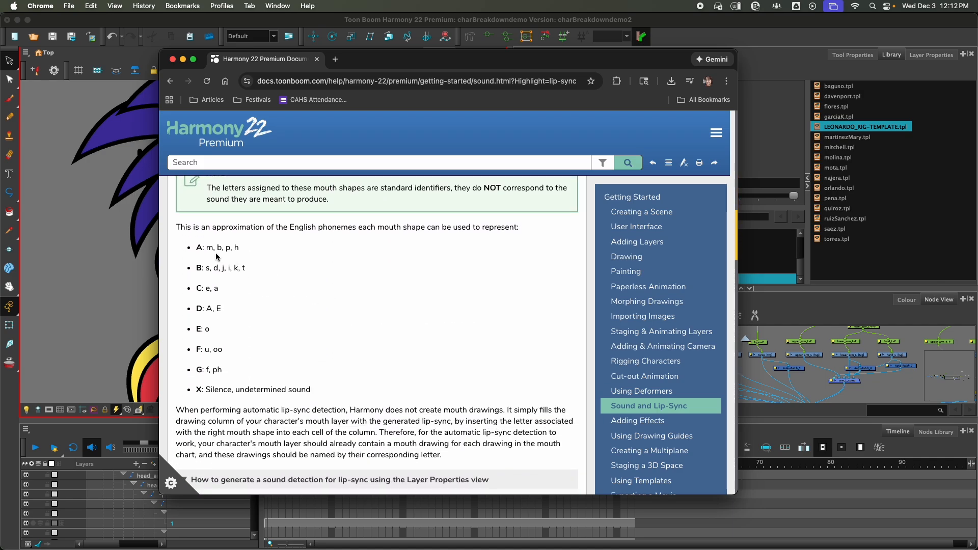
drag(184, 247, 265, 297)
click(264, 287)
scroll(326, 289, down, 3)
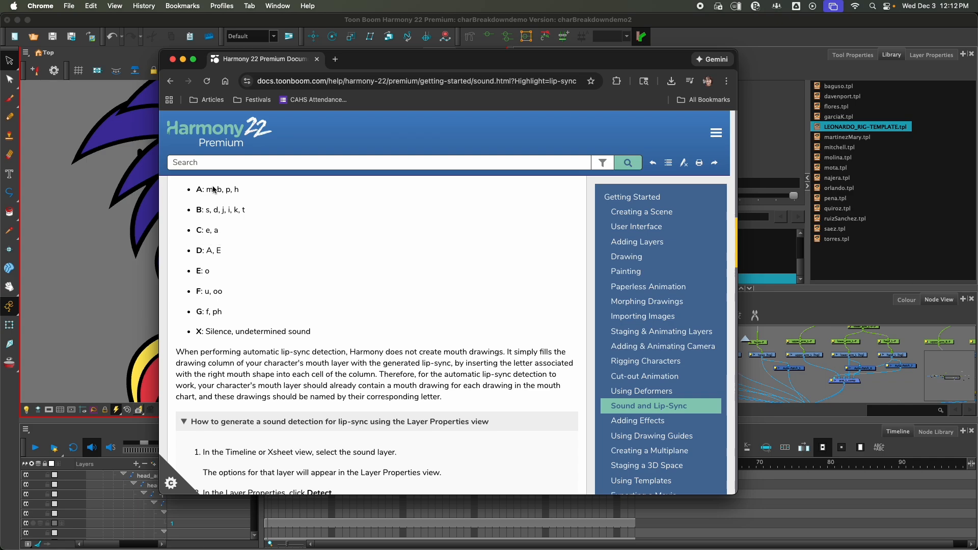
Step: Compare the phoneme list with the drawings in the mouth chart, including shapes F and G
scroll(350, 264, up, 5)
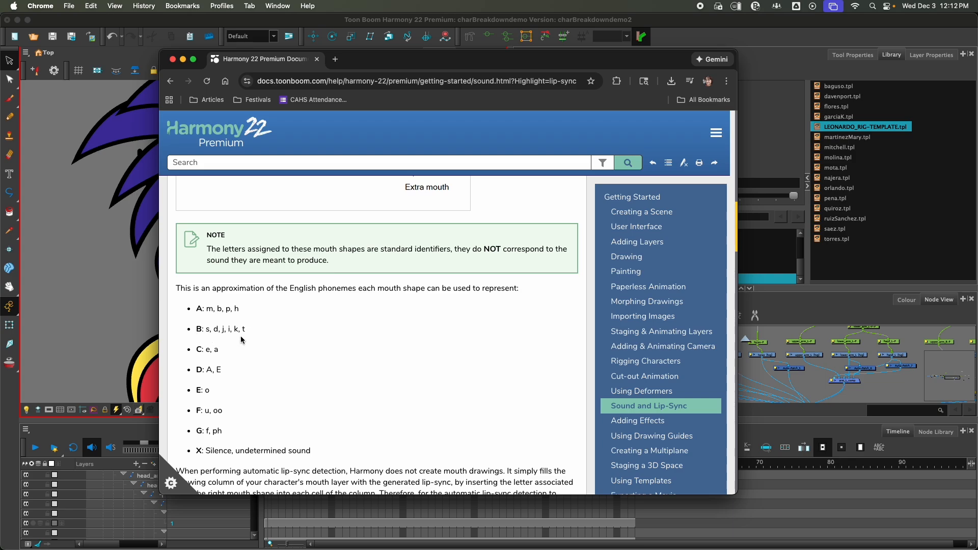
scroll(224, 357, up, 5)
scroll(231, 364, down, 6)
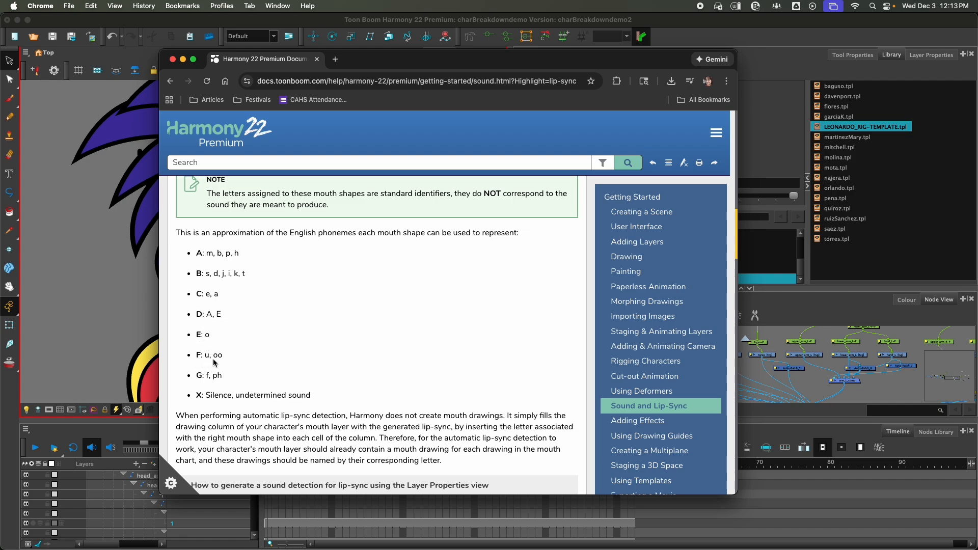
scroll(283, 353, up, 5)
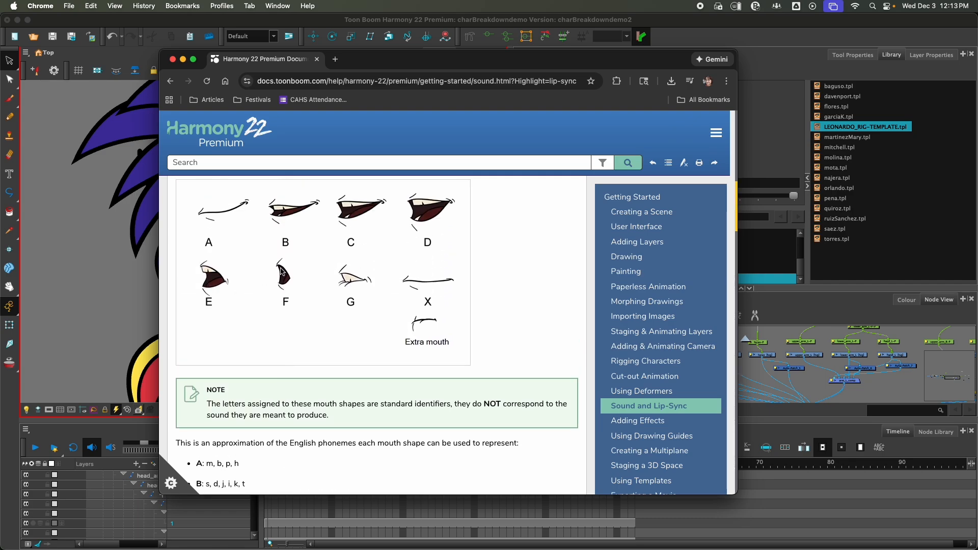
scroll(271, 277, down, 5)
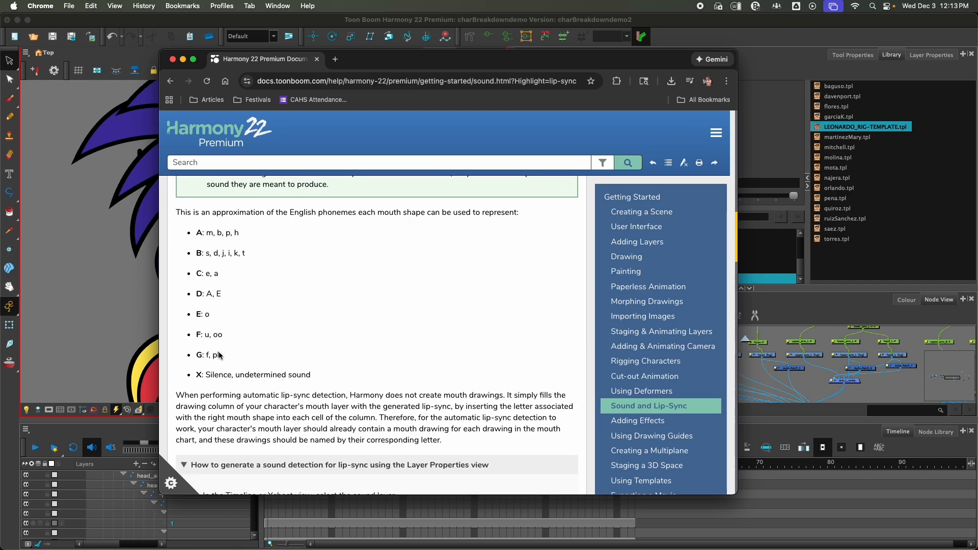
scroll(279, 372, up, 1)
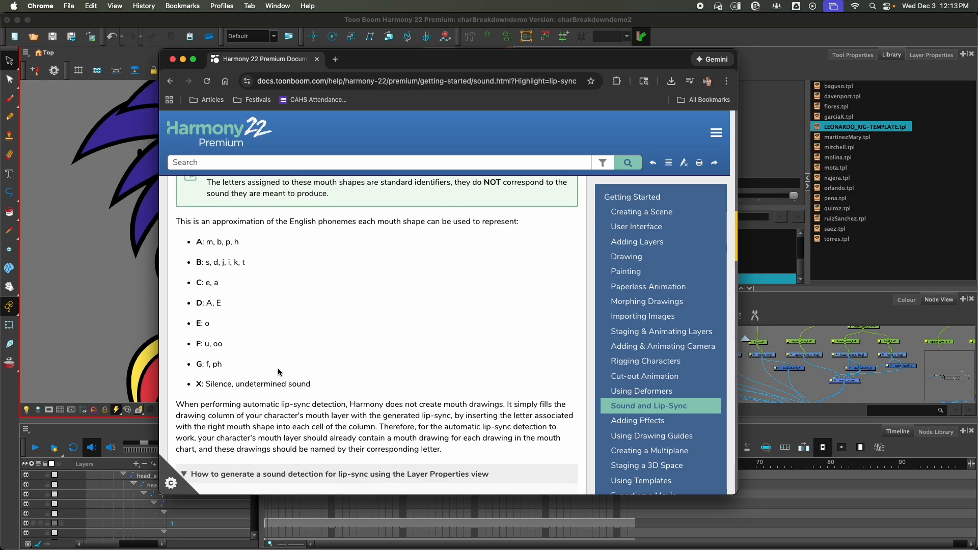
scroll(279, 372, up, 4)
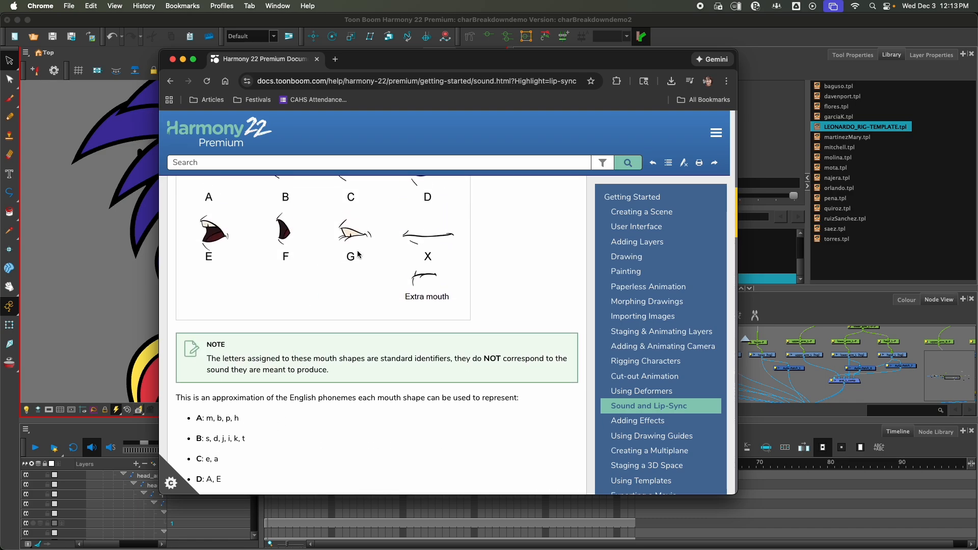
scroll(295, 369, down, 4)
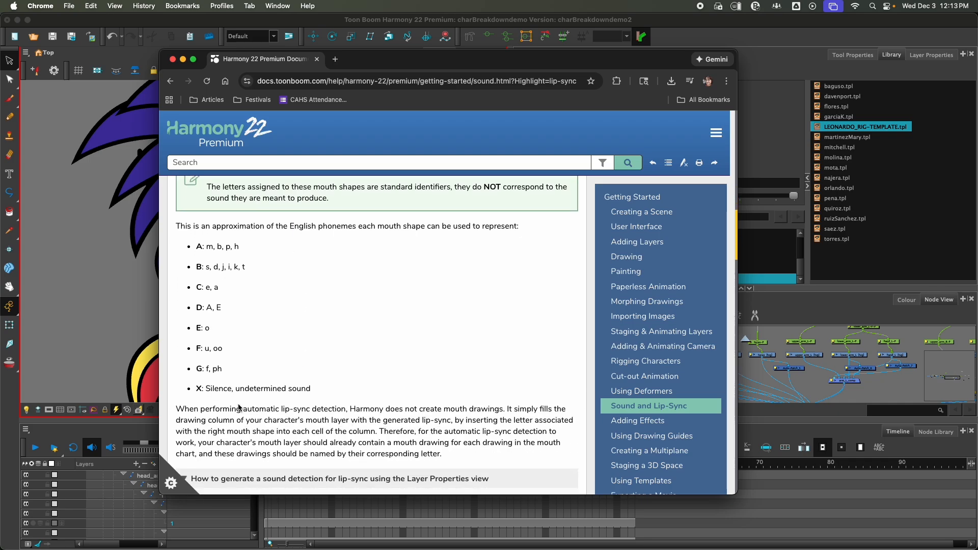
scroll(261, 400, up, 4)
scroll(259, 403, down, 5)
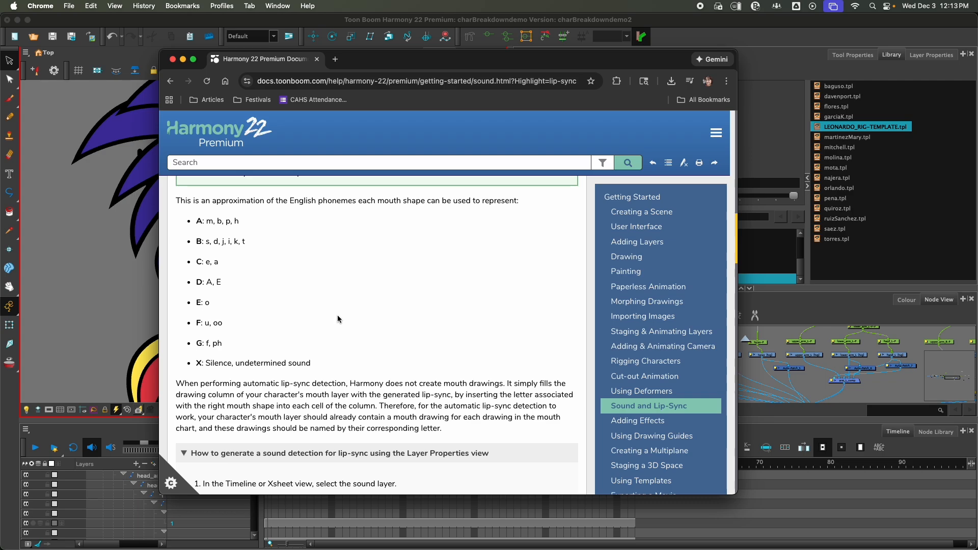
Step: Skim the instructions for generating lip-sync detection and close the documentation page
scroll(315, 298, down, 8)
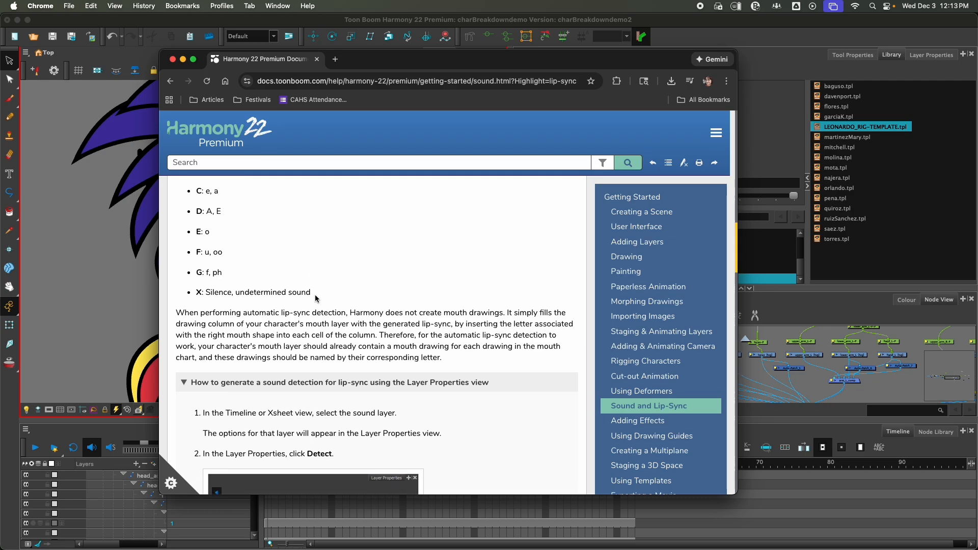
scroll(315, 298, down, 18)
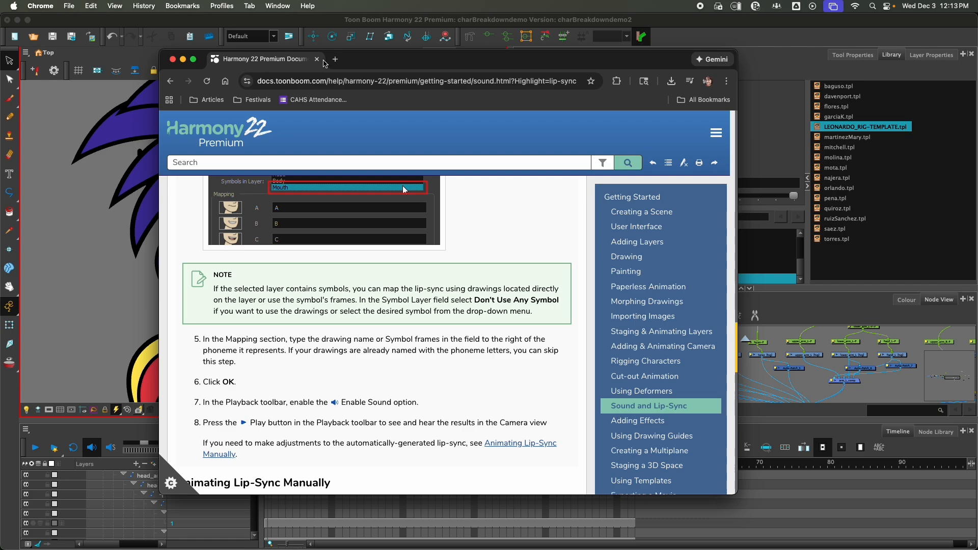
click(316, 59)
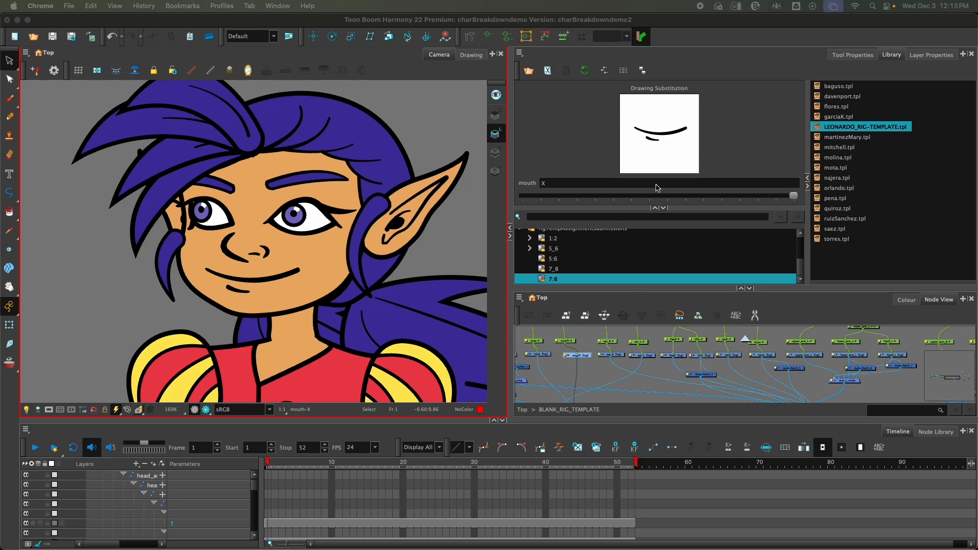
Step: Set the mouth's drawing substitution to SEe on frame 1 and show it in the Drawing view with all its art layers
click(768, 196)
click(760, 196)
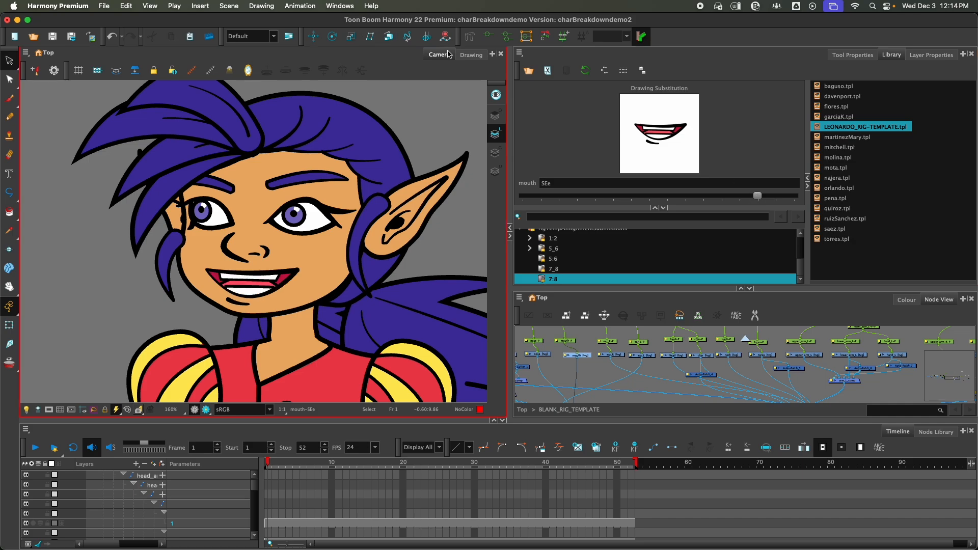
click(471, 54)
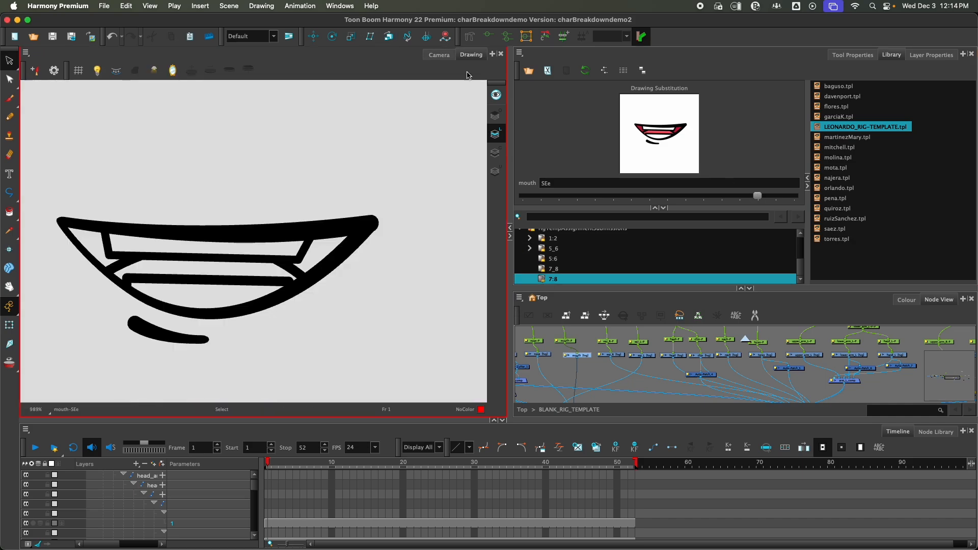
click(497, 95)
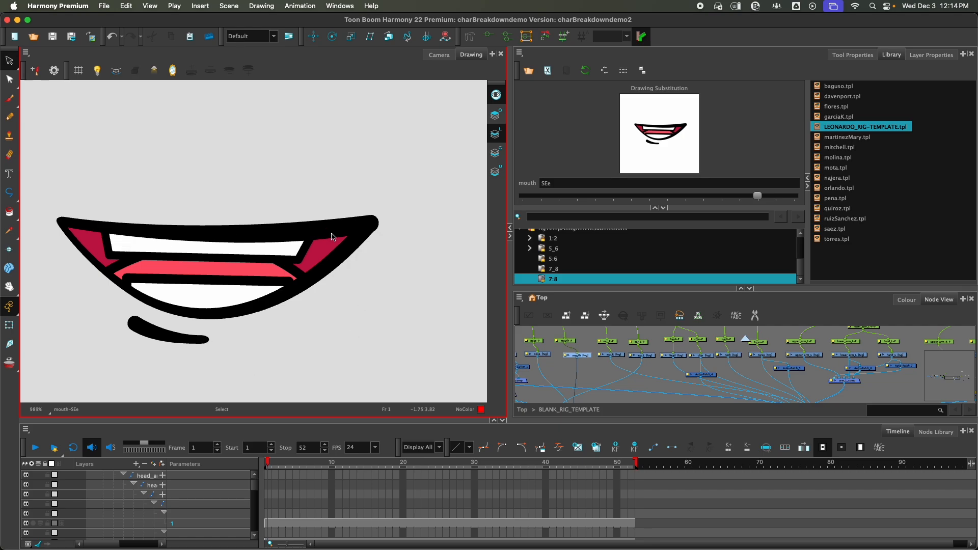
Step: Switch to Chrome, examine the mouth chart on the Assignment slide of the A2slides12/3-lip-sync presentation, and return to Harmony
mouse_move(384, 545)
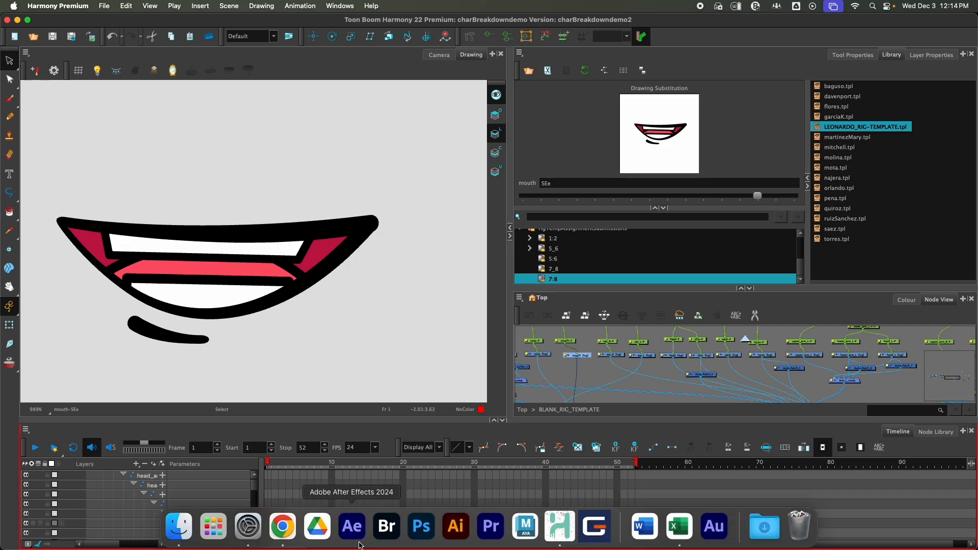
click(285, 538)
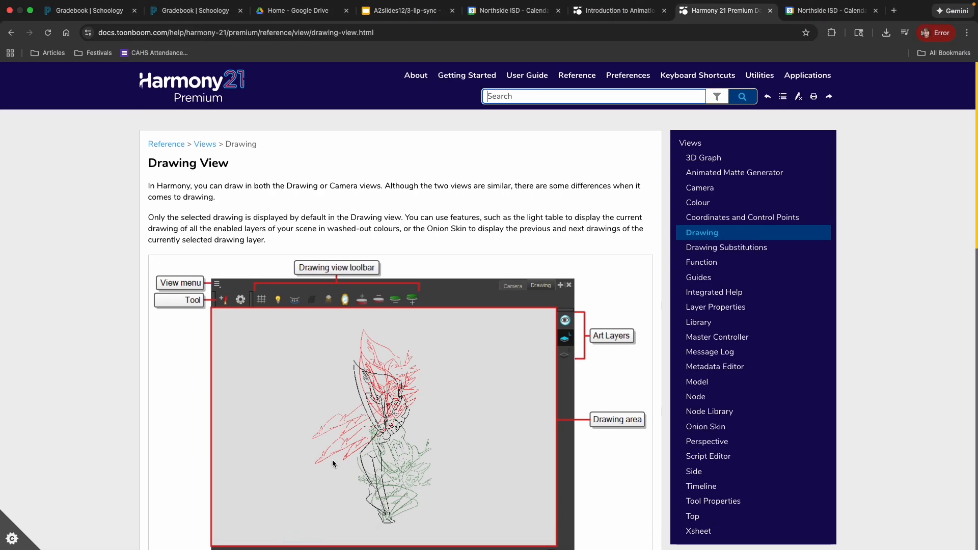
click(770, 11)
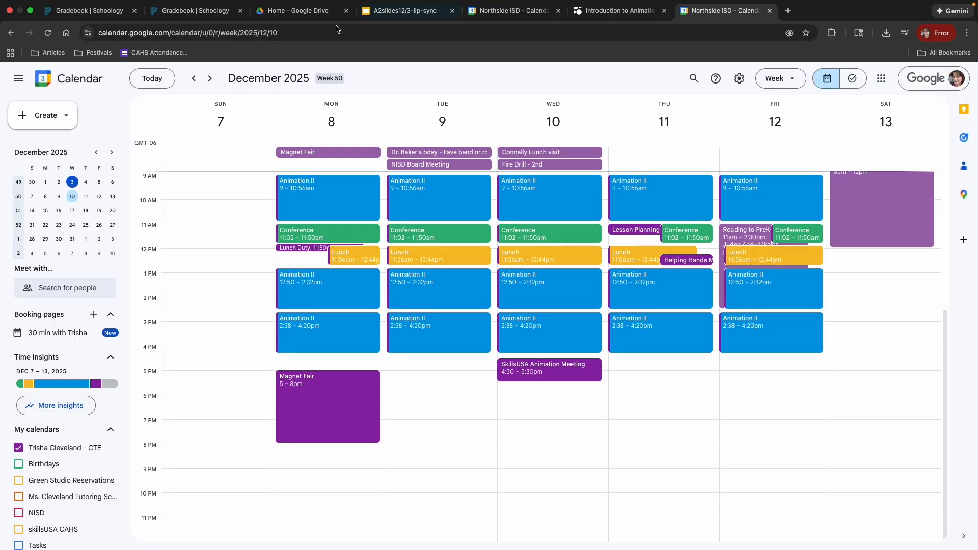
click(398, 15)
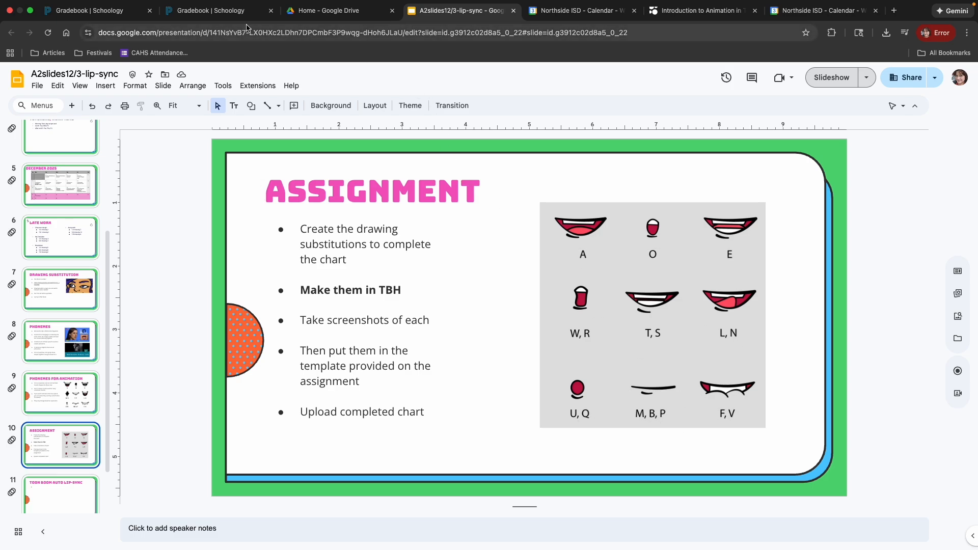
mouse_move(490, 535)
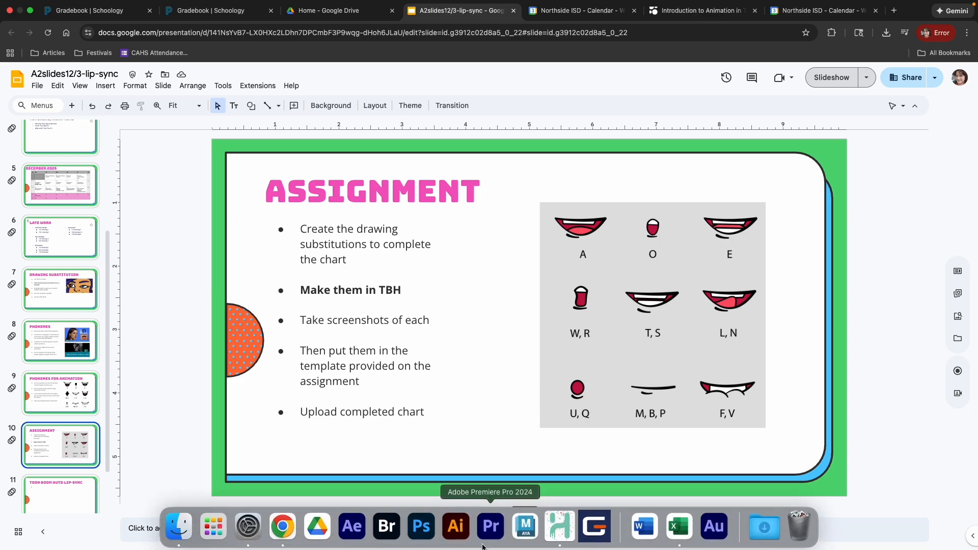
click(559, 531)
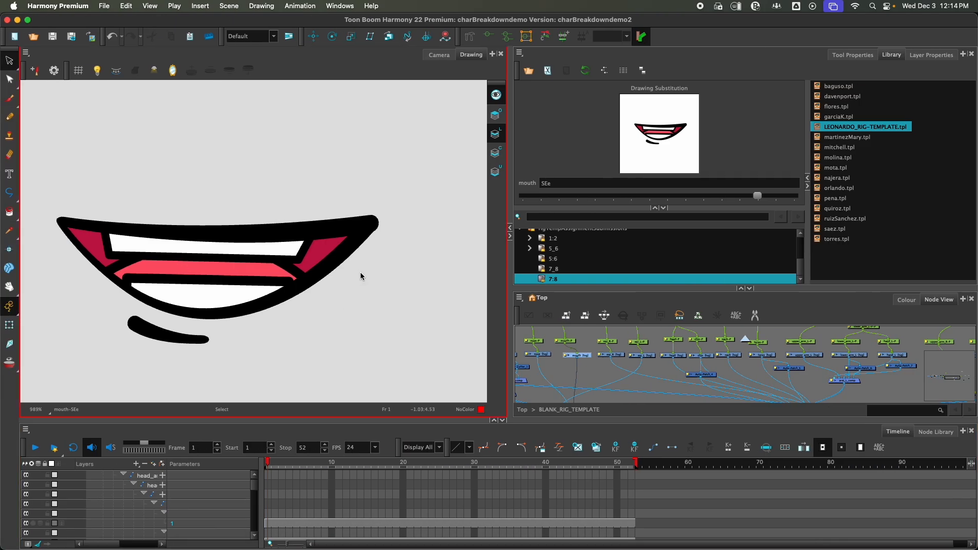